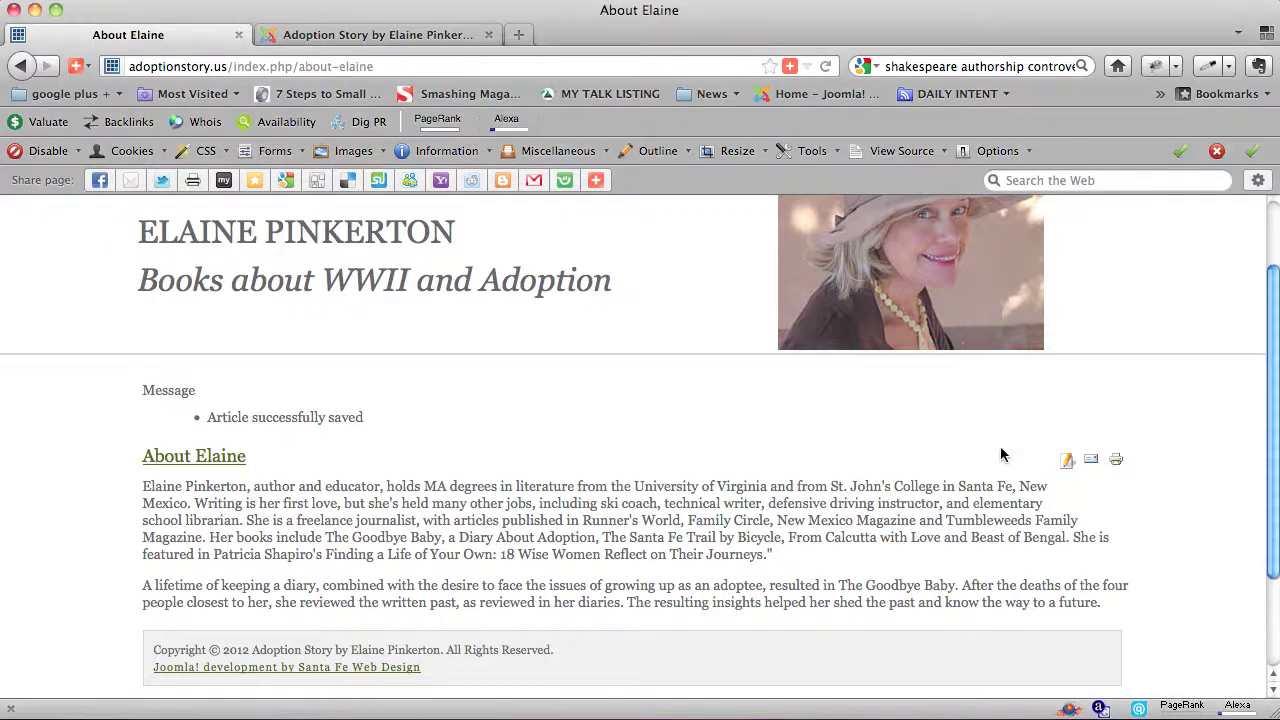
# Step: Review the About Elaine article and highlight the book title "The Goodbye Baby, a Diary About Adoption" in its text
pyautogui.scroll(3, 1002, 455)
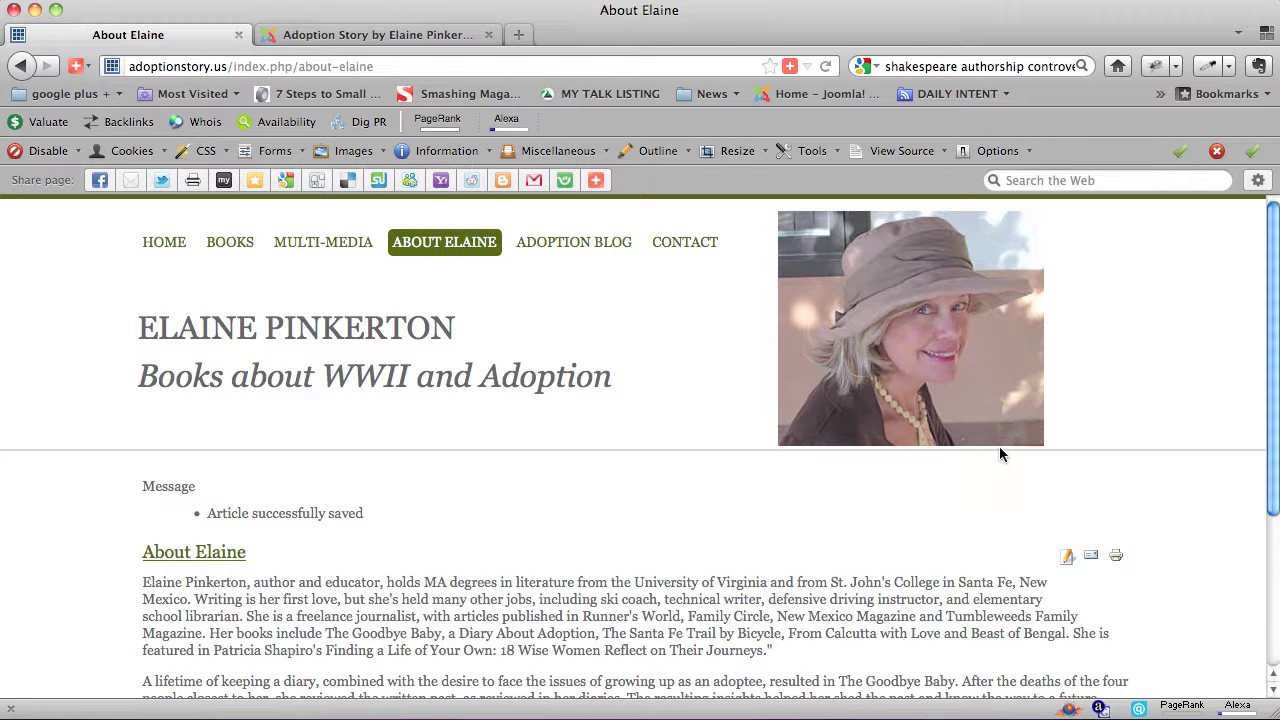
pyautogui.scroll(-5, 999, 446)
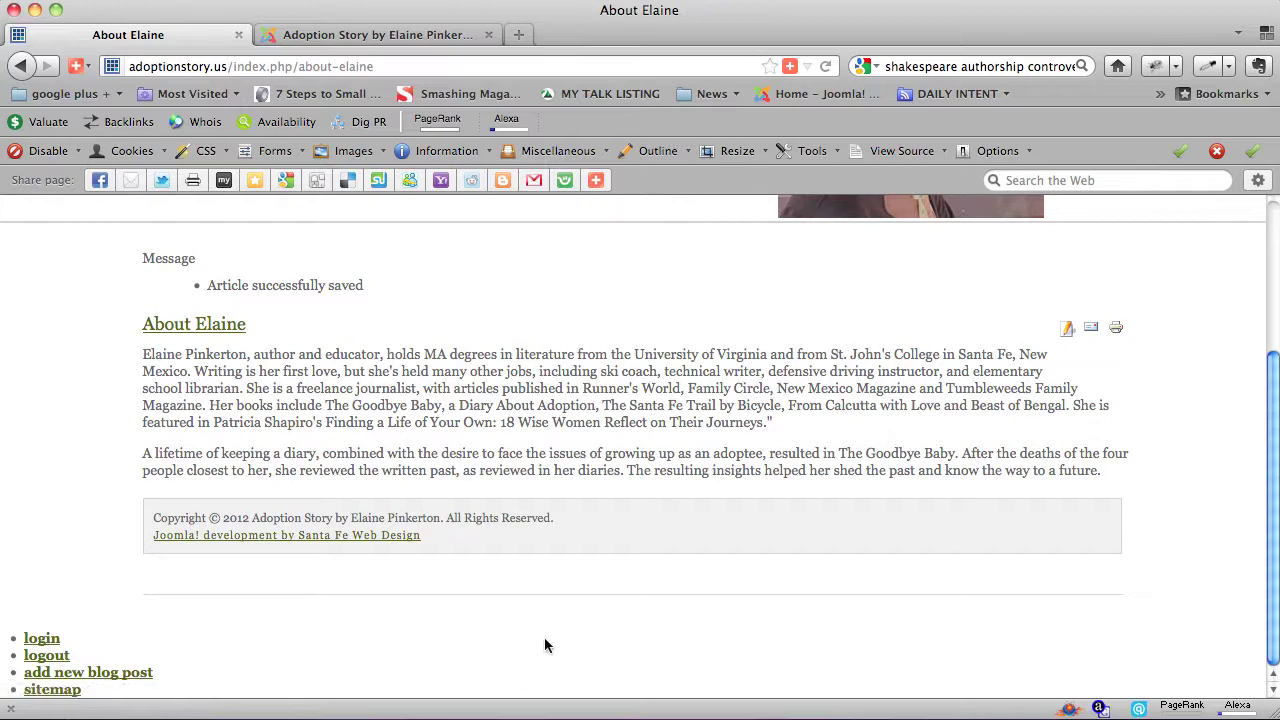
pyautogui.scroll(2, 546, 635)
pyautogui.scroll(2, 550, 633)
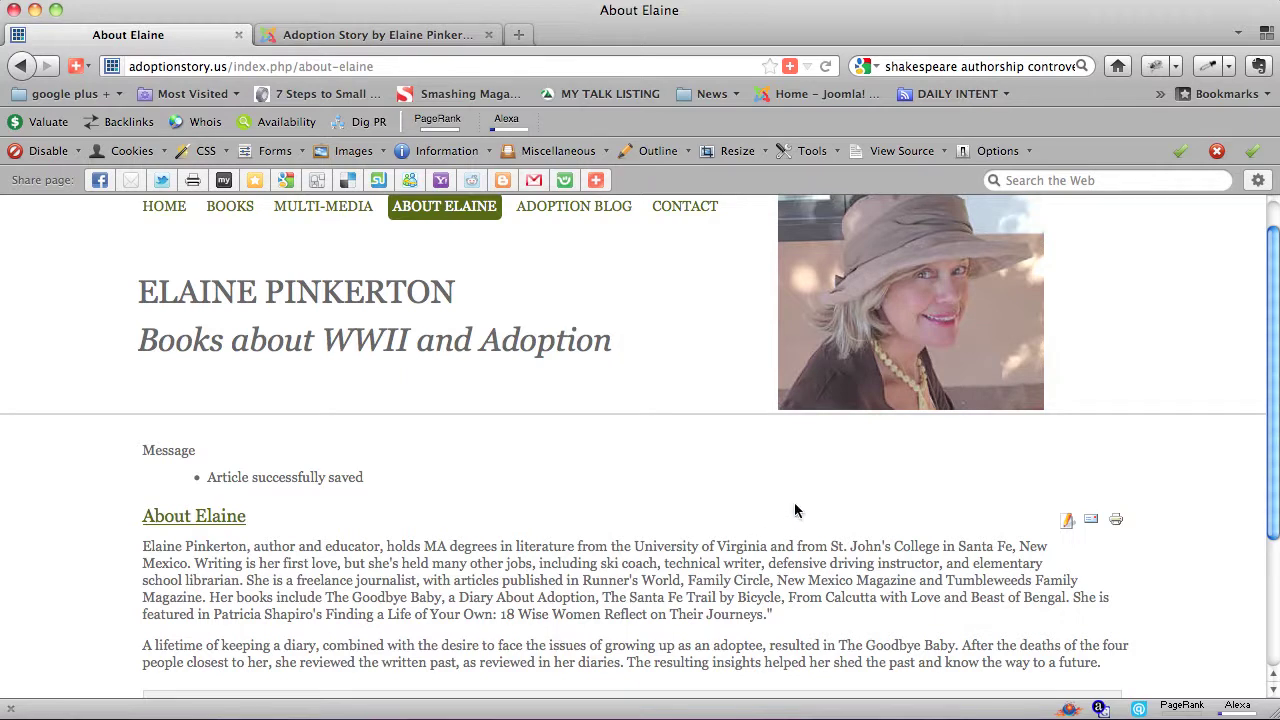
pyautogui.scroll(2, 990, 501)
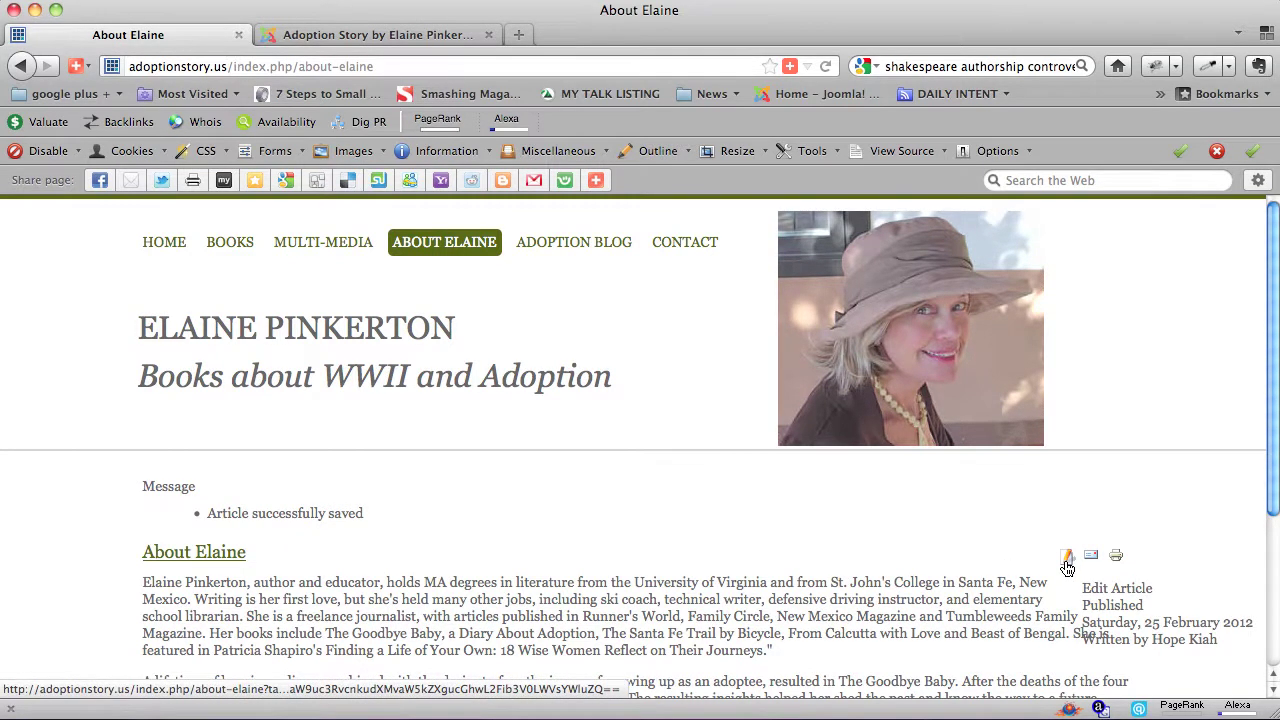
pyautogui.scroll(-2, 947, 533)
pyautogui.click(947, 533)
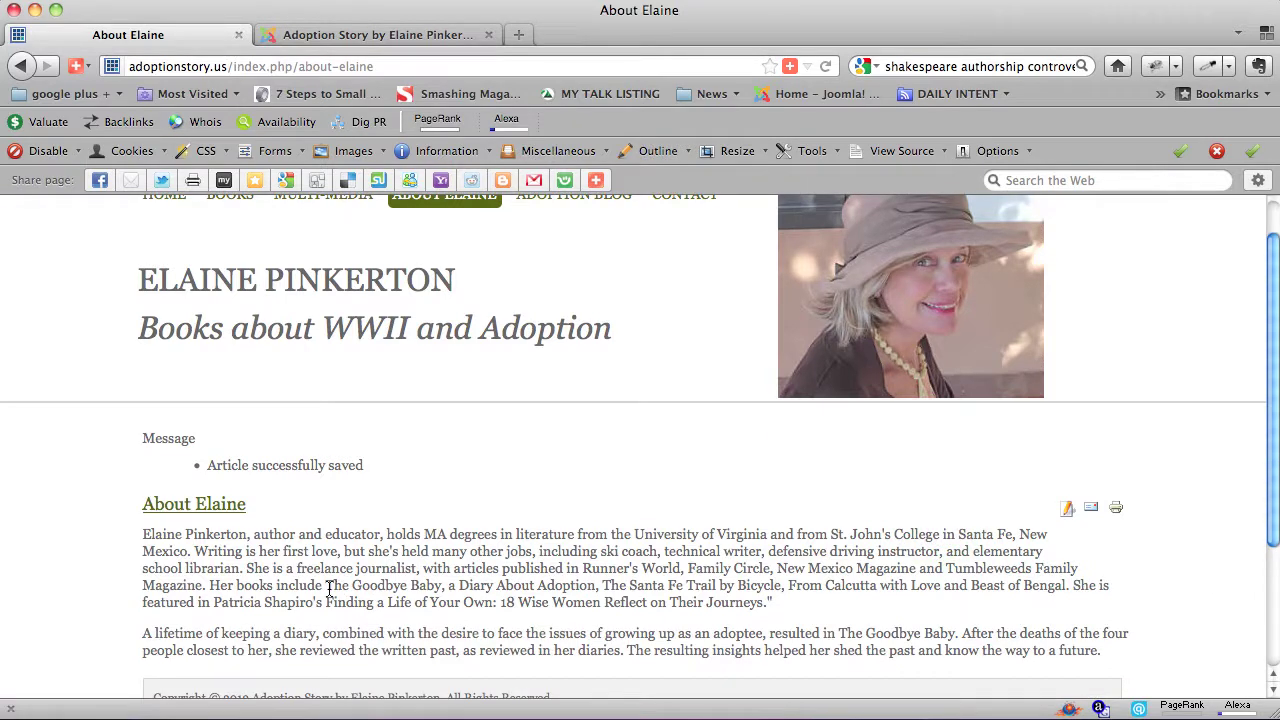
pyautogui.moveTo(328, 590); pyautogui.dragTo(597, 592)
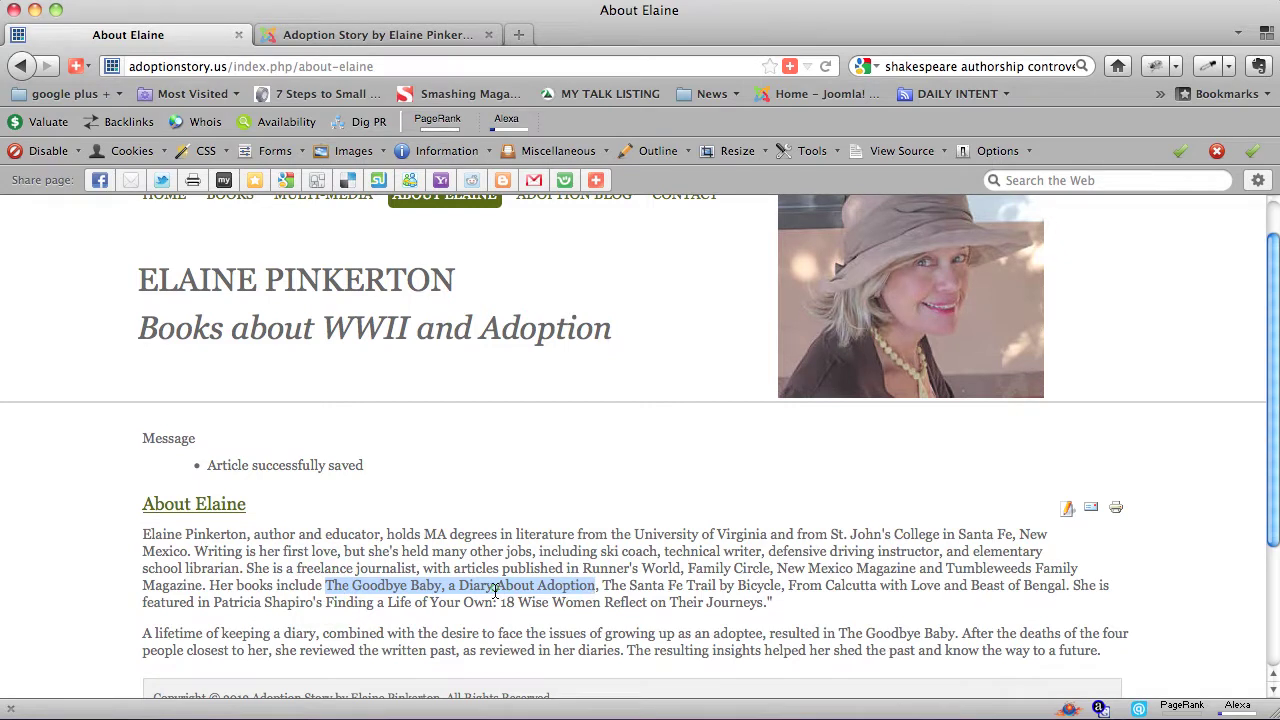
pyautogui.moveTo(497, 590); pyautogui.dragTo(340, 590)
pyautogui.scroll(2, 552, 545)
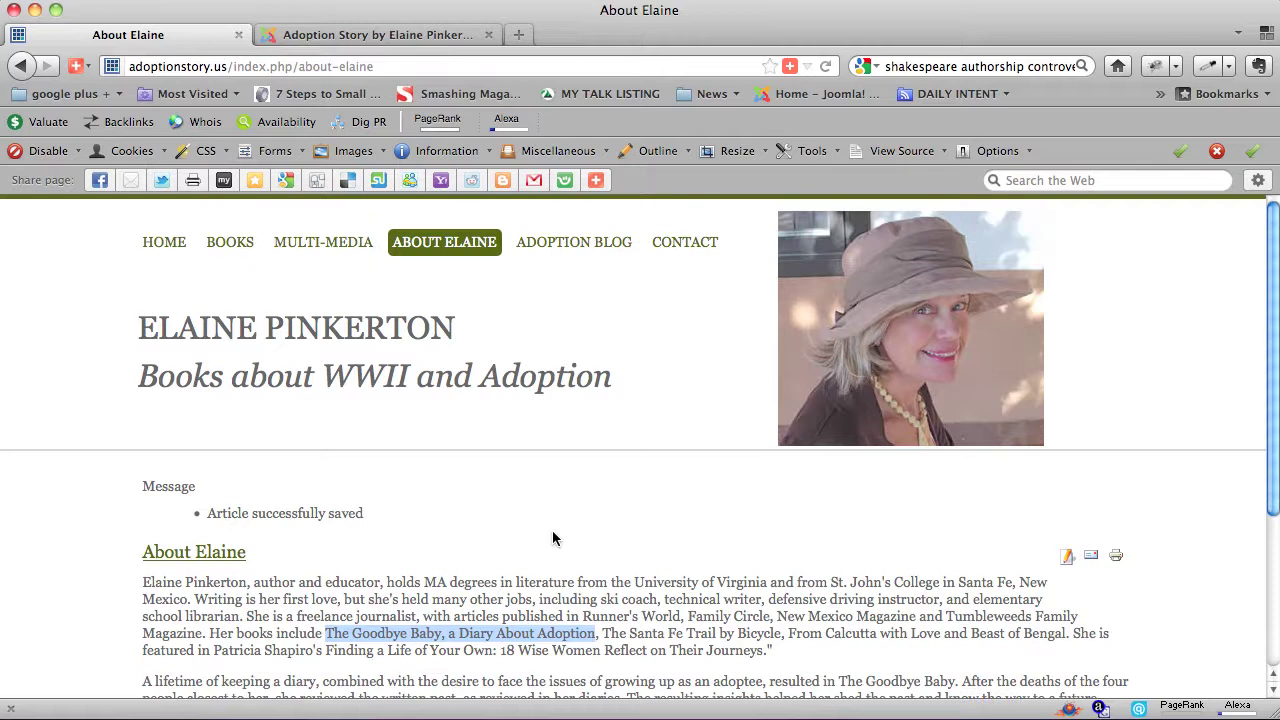
# Step: View the Books page and open the article "The Goodbye Baby, A Diary About Adoption" to examine its title
pyautogui.click(220, 242)
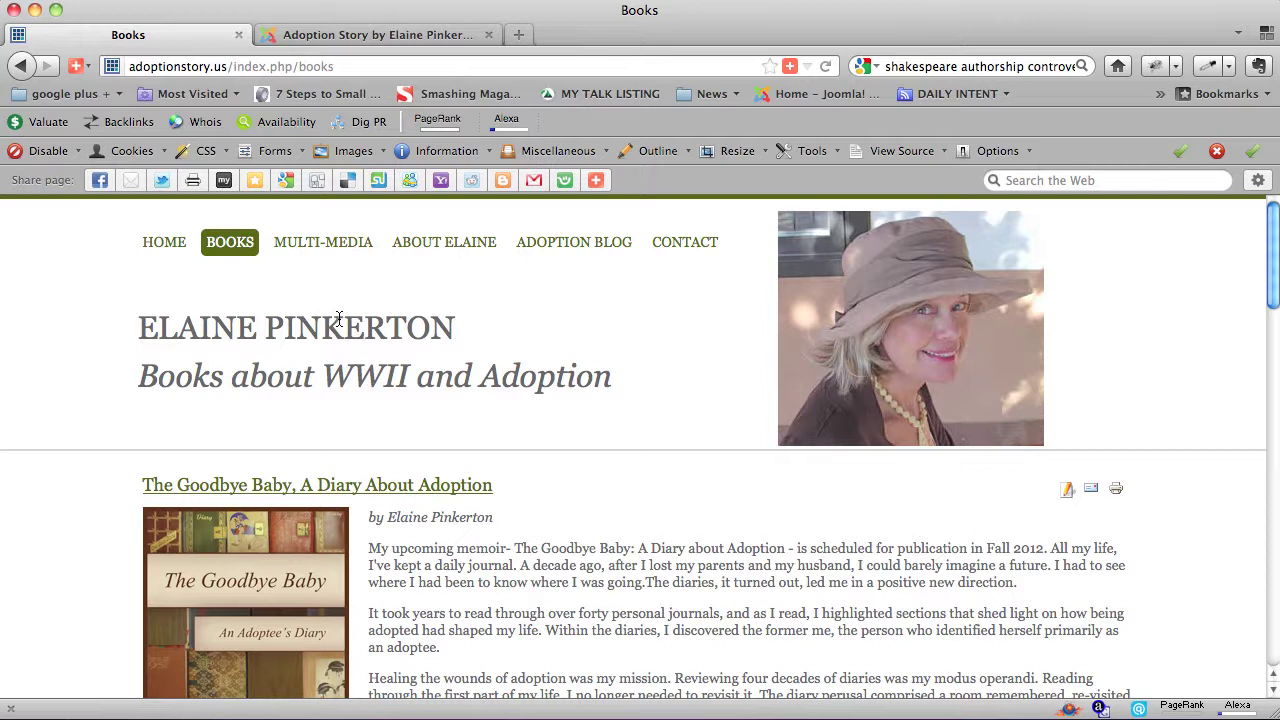
pyautogui.click(393, 494)
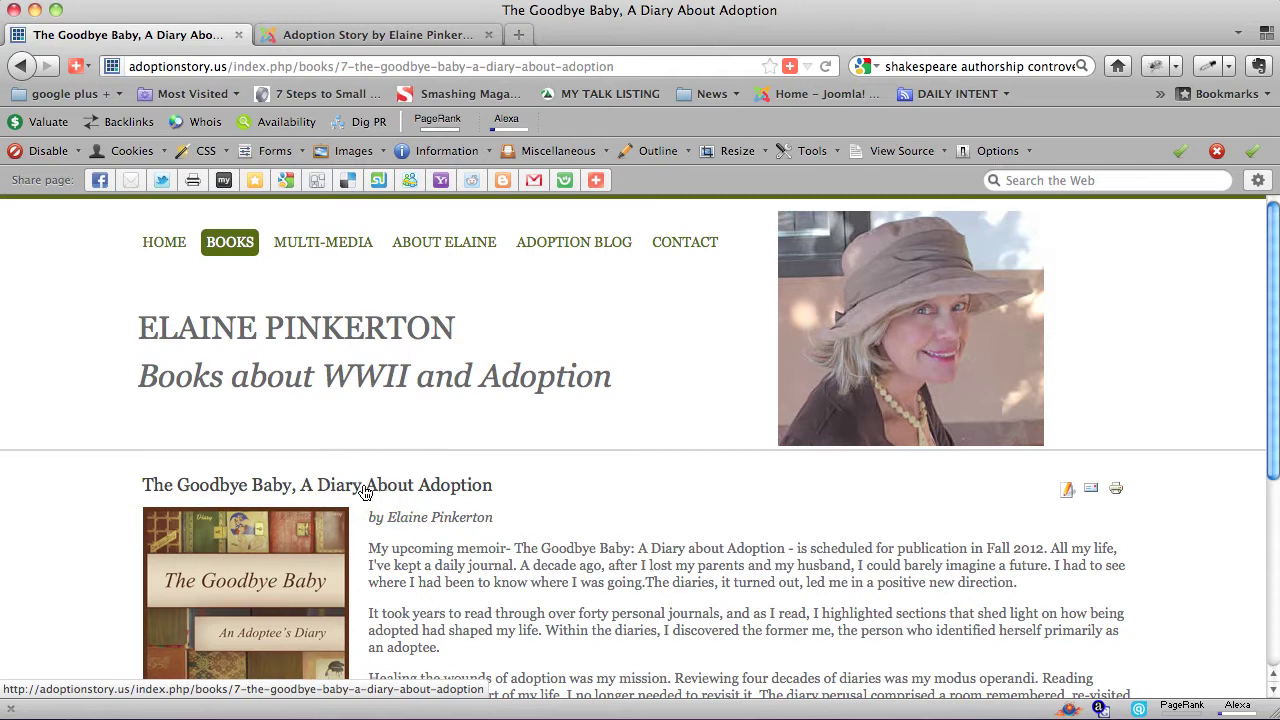
pyautogui.moveTo(506, 497); pyautogui.dragTo(500, 486)
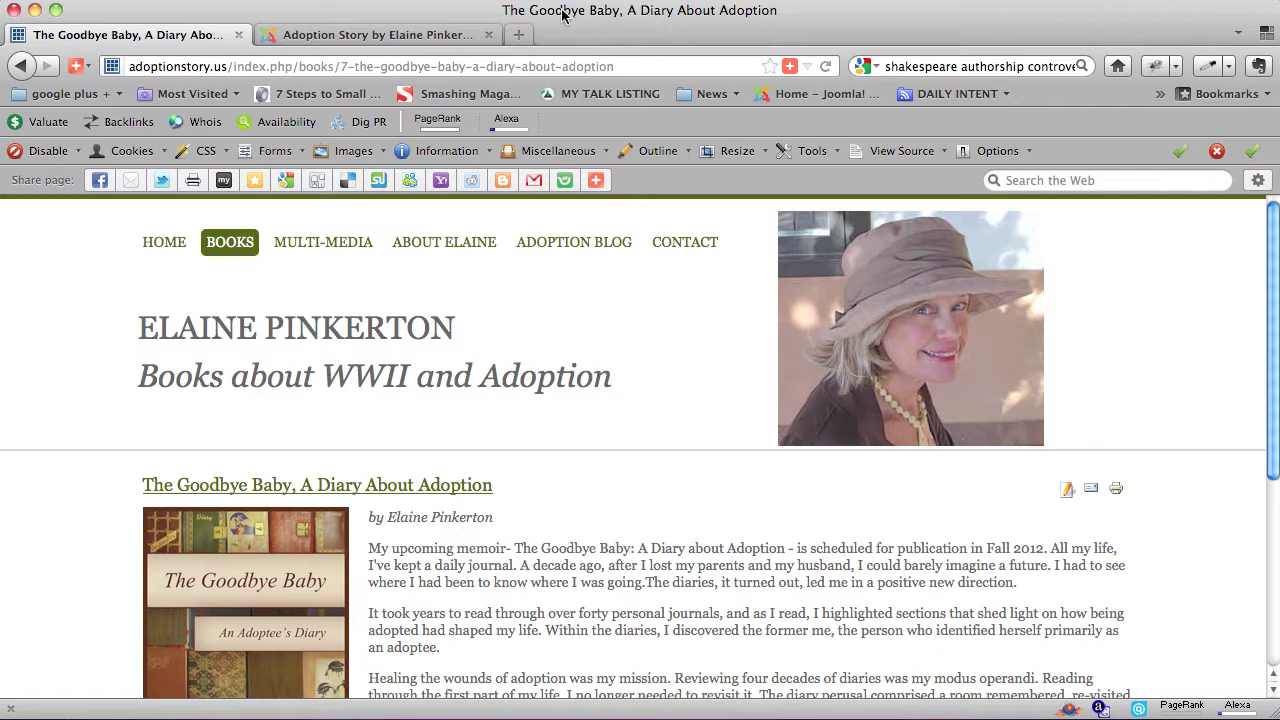
pyautogui.click(791, 22)
pyautogui.moveTo(791, 22); pyautogui.dragTo(492, 3)
pyautogui.press('super+shift+4')
pyautogui.moveTo(518, 500); pyautogui.dragTo(118, 451)
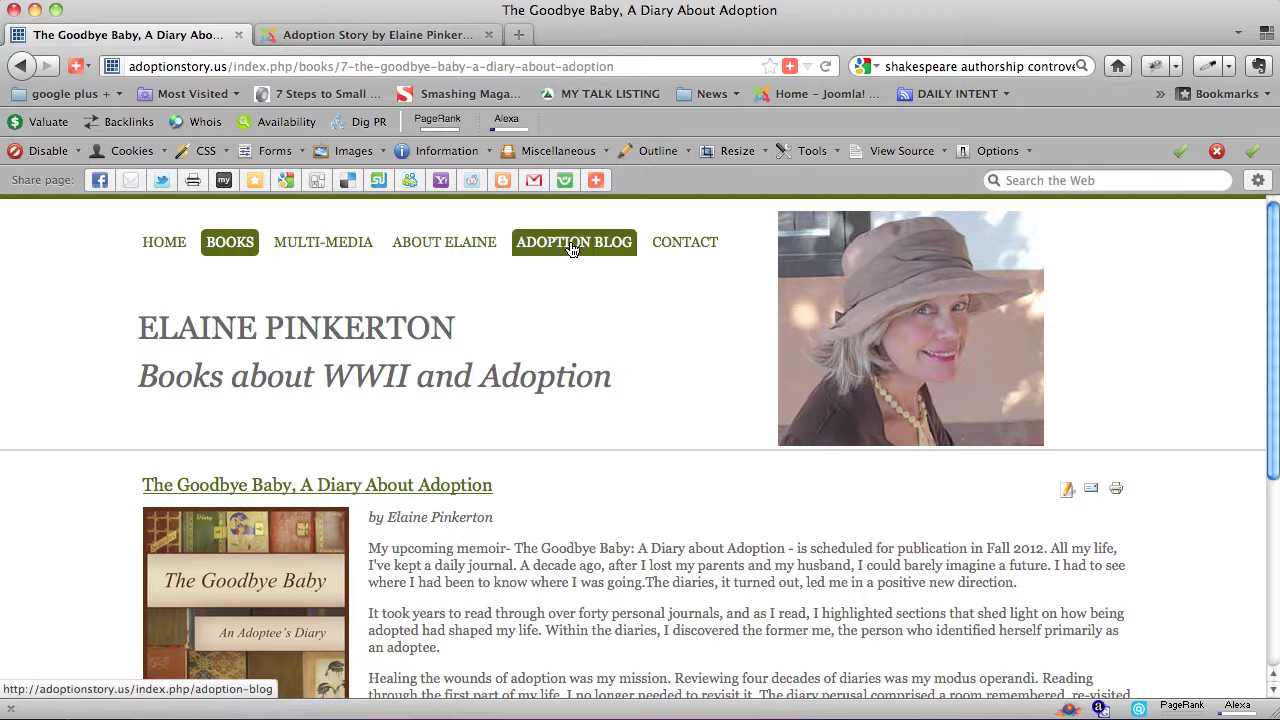
# Step: Return to the About Elaine page and open its article for editing
pyautogui.click(468, 246)
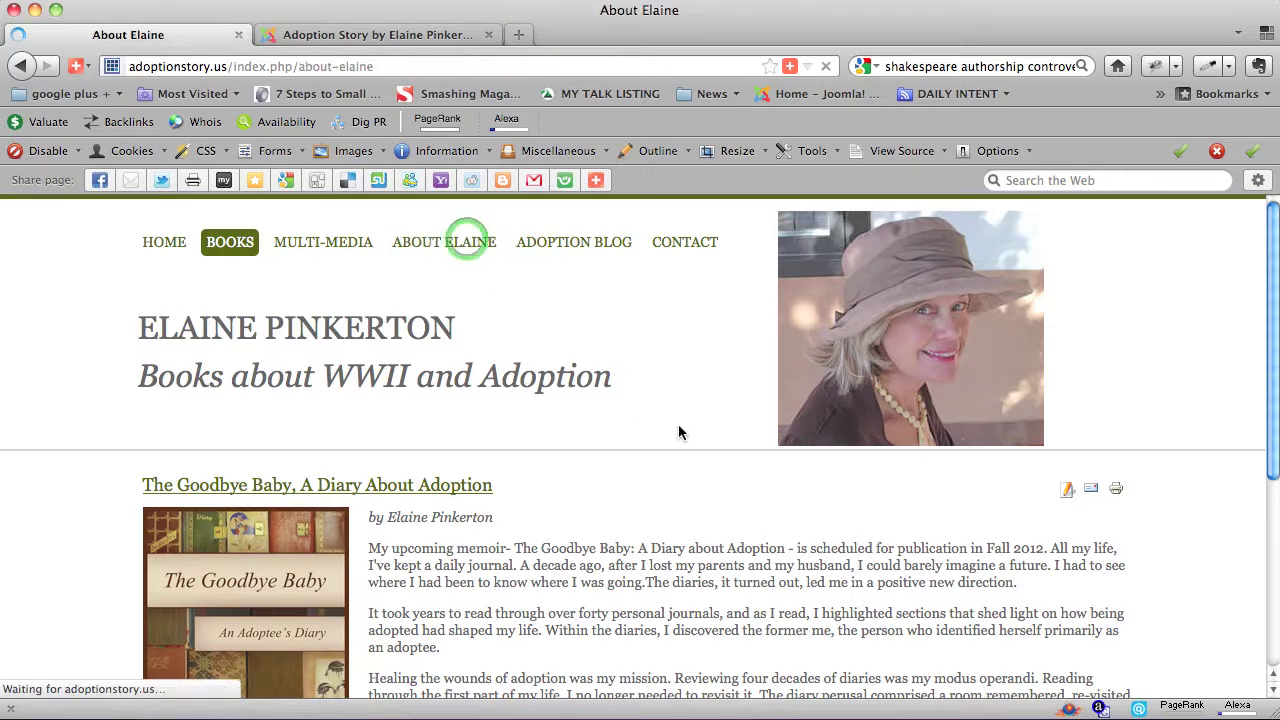
pyautogui.scroll(-1, 670, 428)
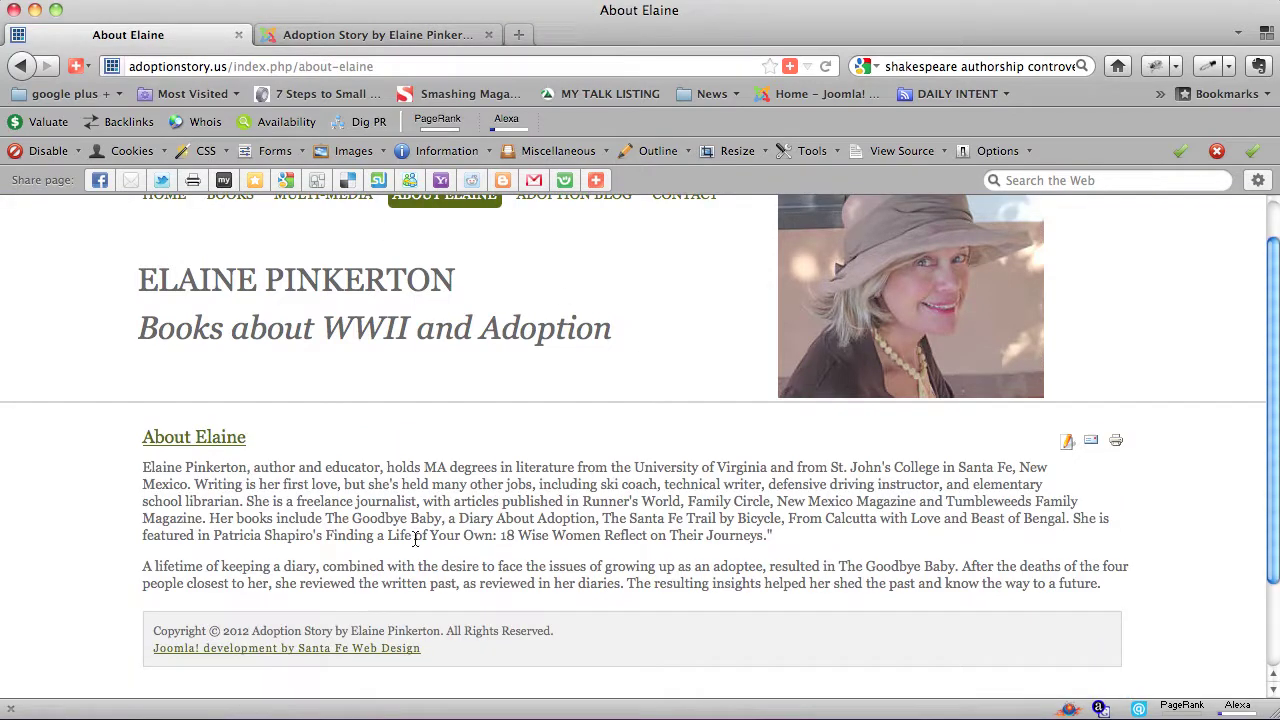
pyautogui.moveTo(324, 518); pyautogui.dragTo(597, 520)
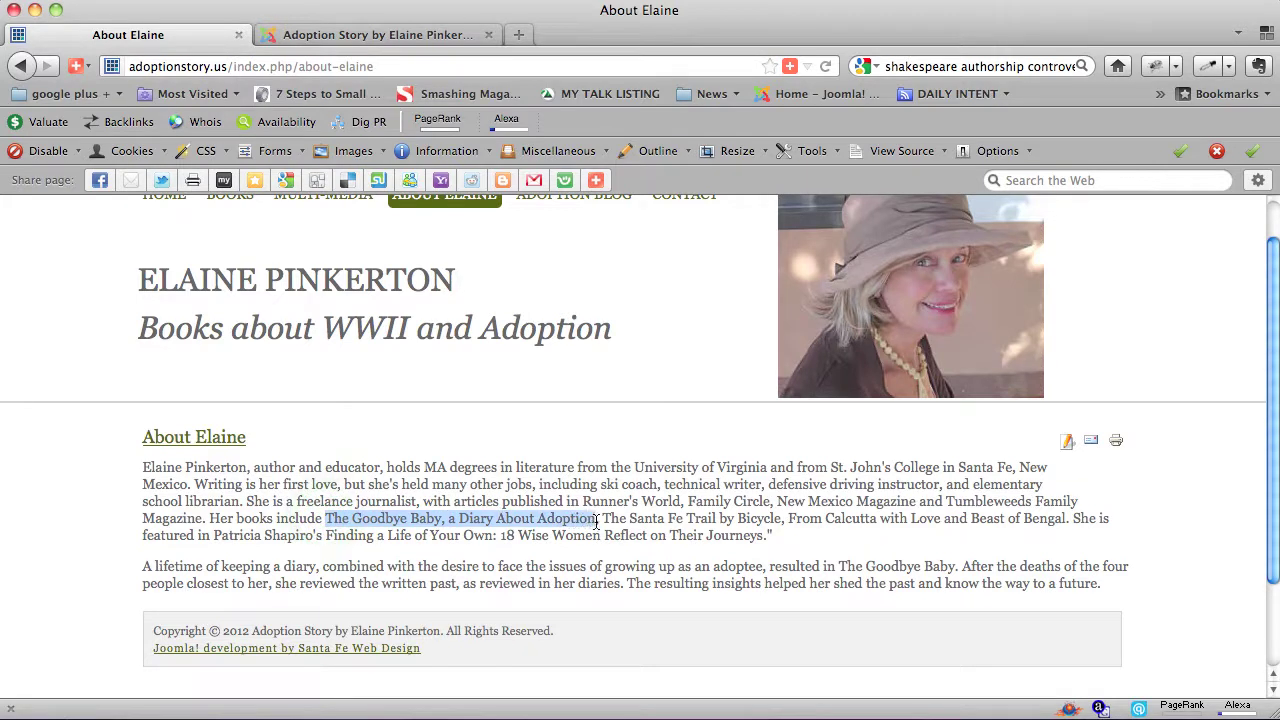
pyautogui.click(1068, 450)
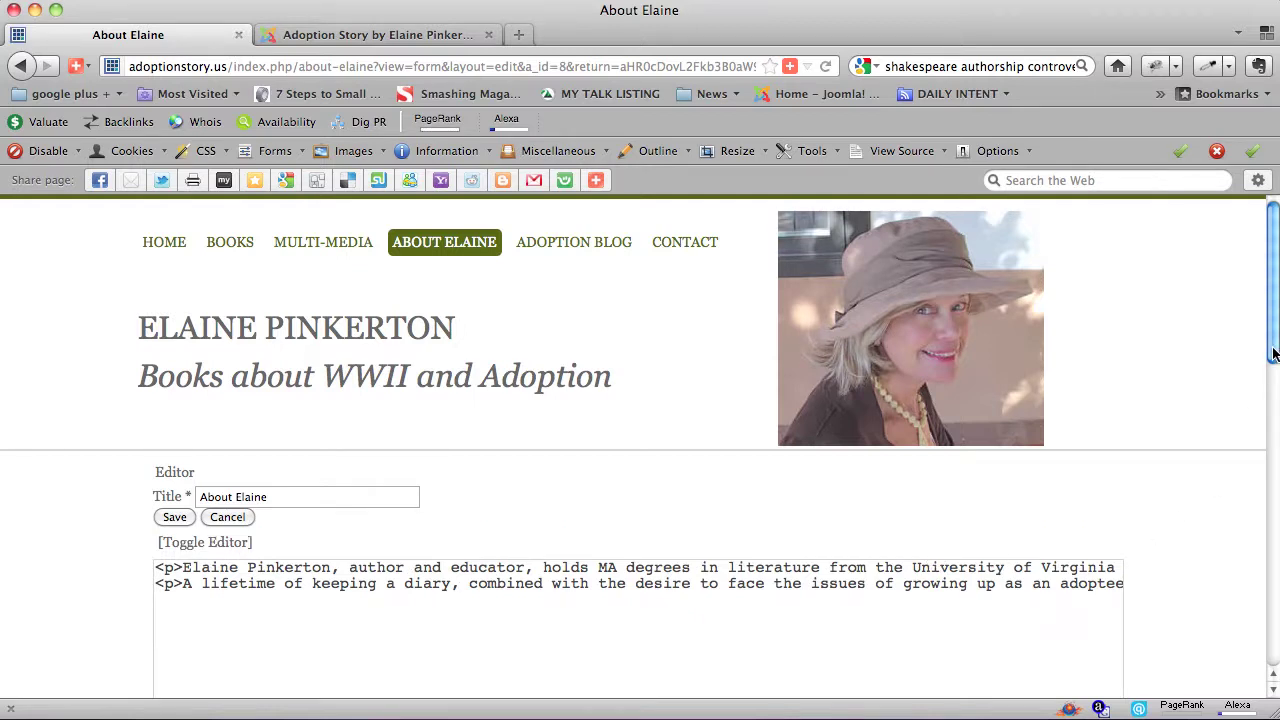
pyautogui.click(1272, 352)
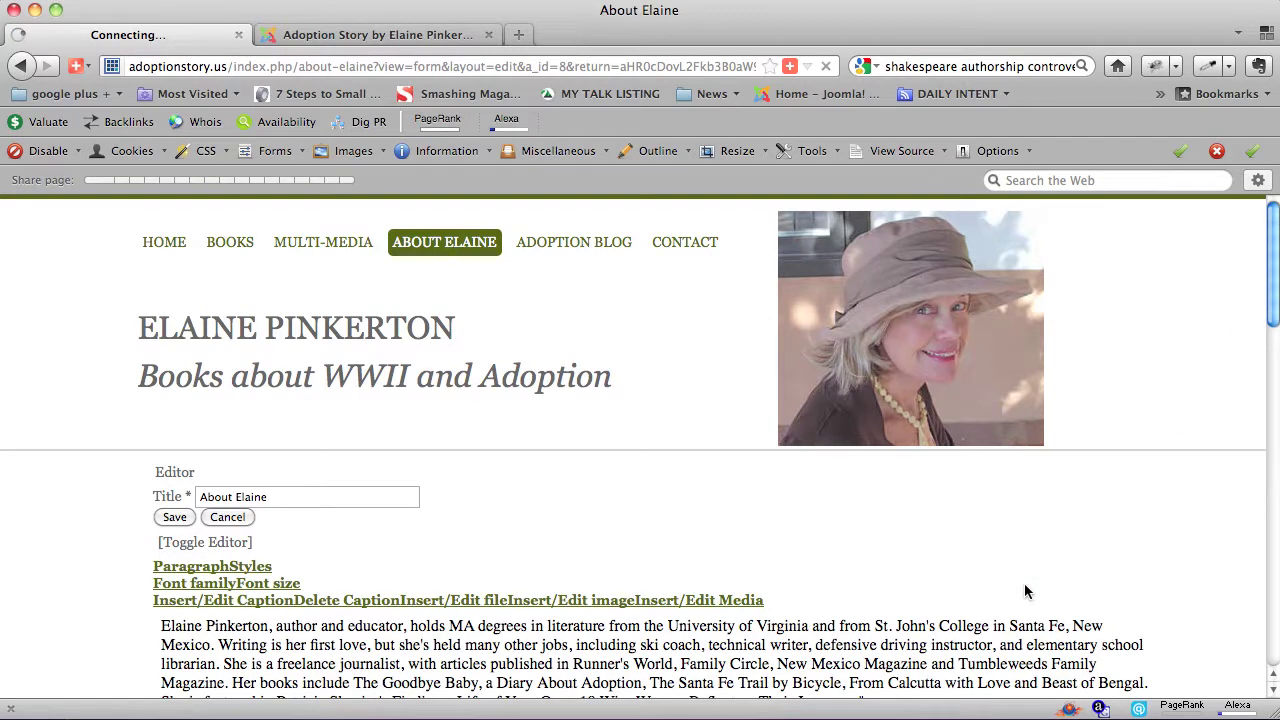
pyautogui.click(1024, 585)
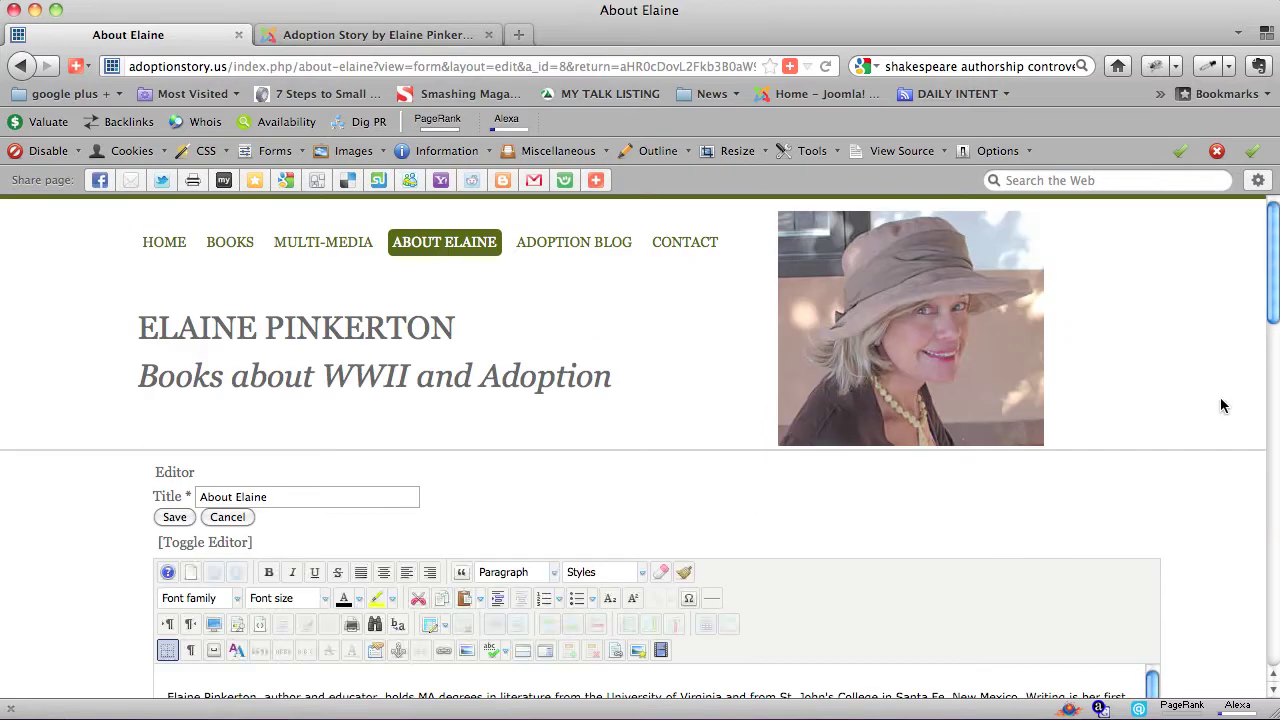
pyautogui.moveTo(1275, 295); pyautogui.dragTo(1271, 363)
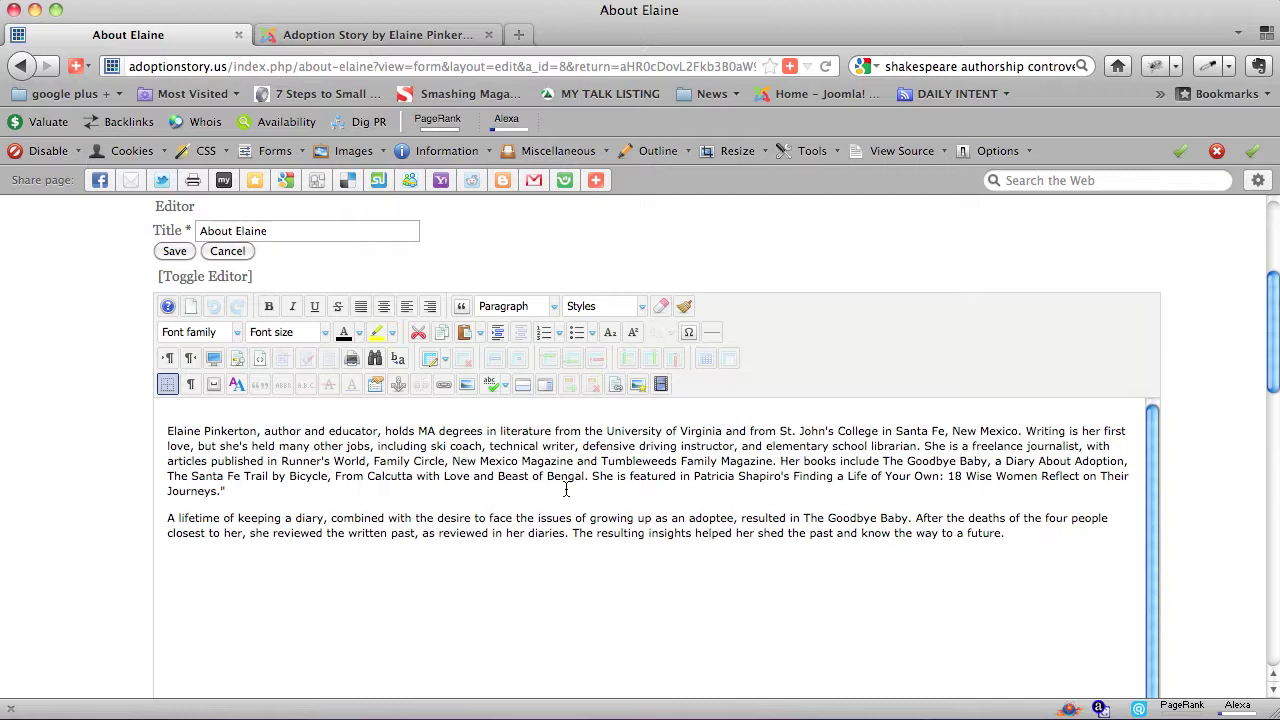
# Step: Link the text "The Goodbye Baby, a Diary About Adoption" to the matching article in the Books content category
pyautogui.moveTo(884, 461); pyautogui.dragTo(1125, 474)
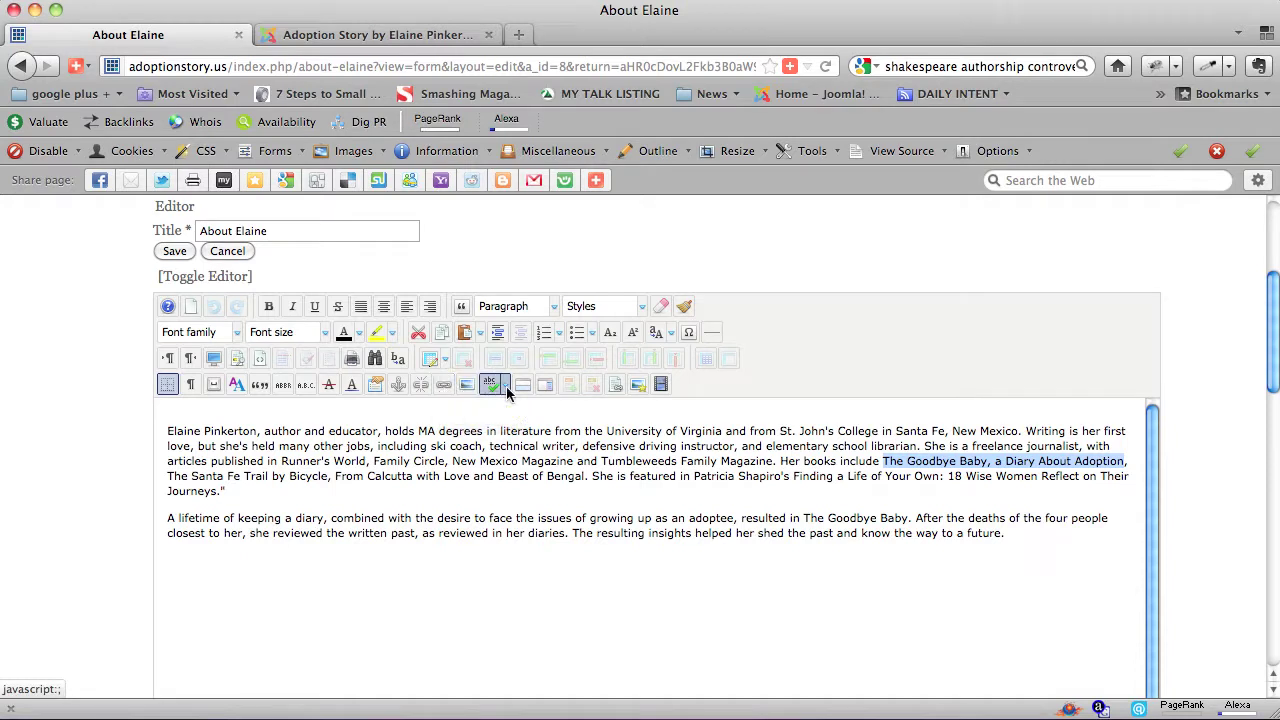
pyautogui.click(443, 388)
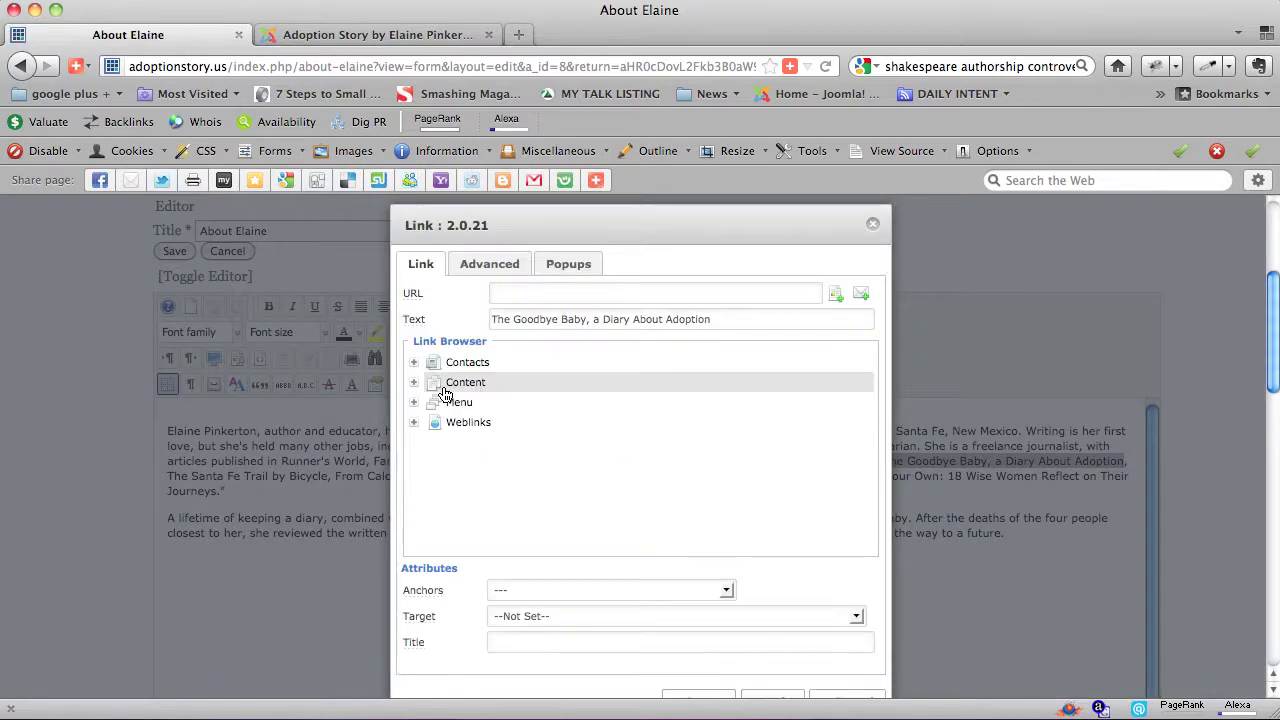
pyautogui.click(478, 386)
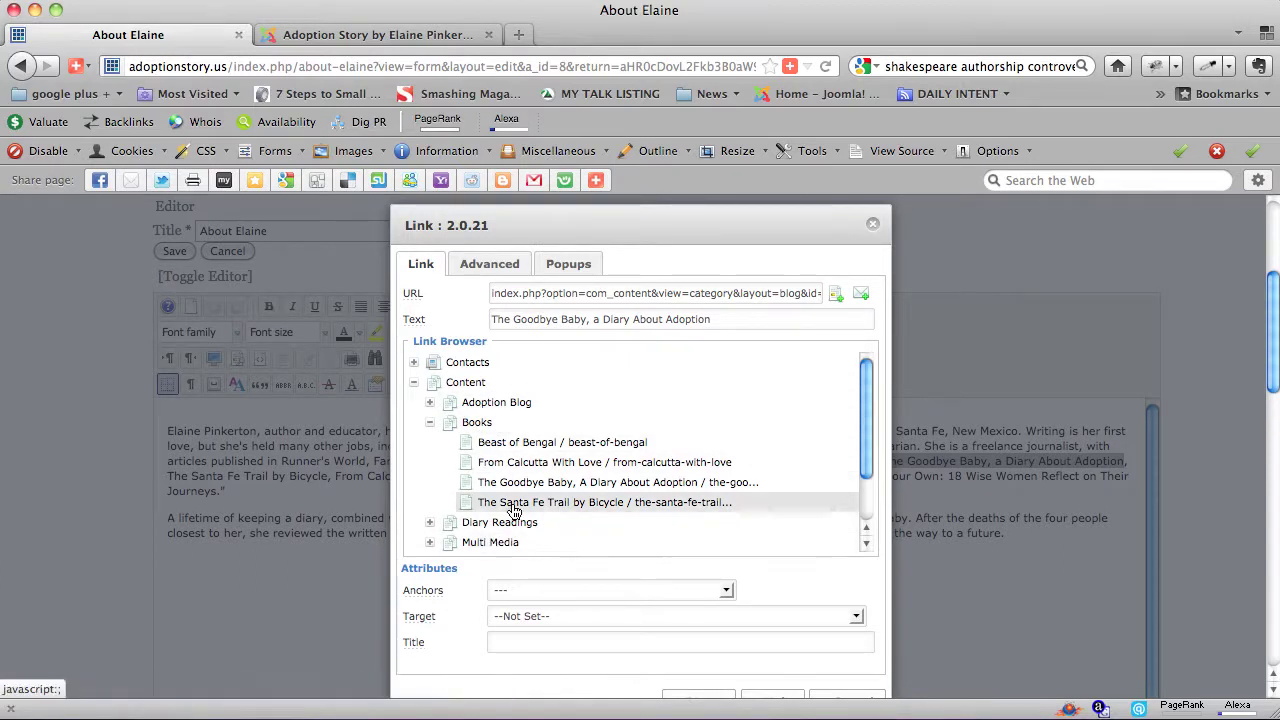
pyautogui.scroll(-1, 505, 508)
pyautogui.scroll(1, 495, 500)
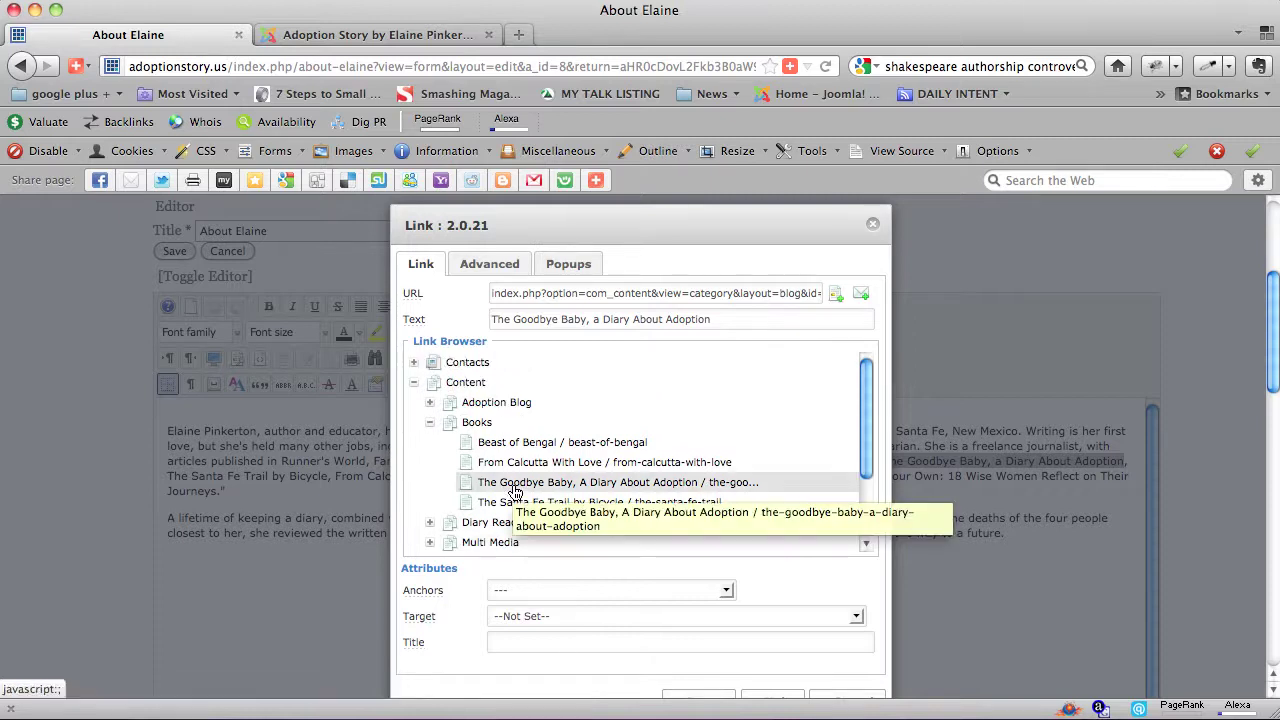
pyautogui.scroll(-3, 480, 500)
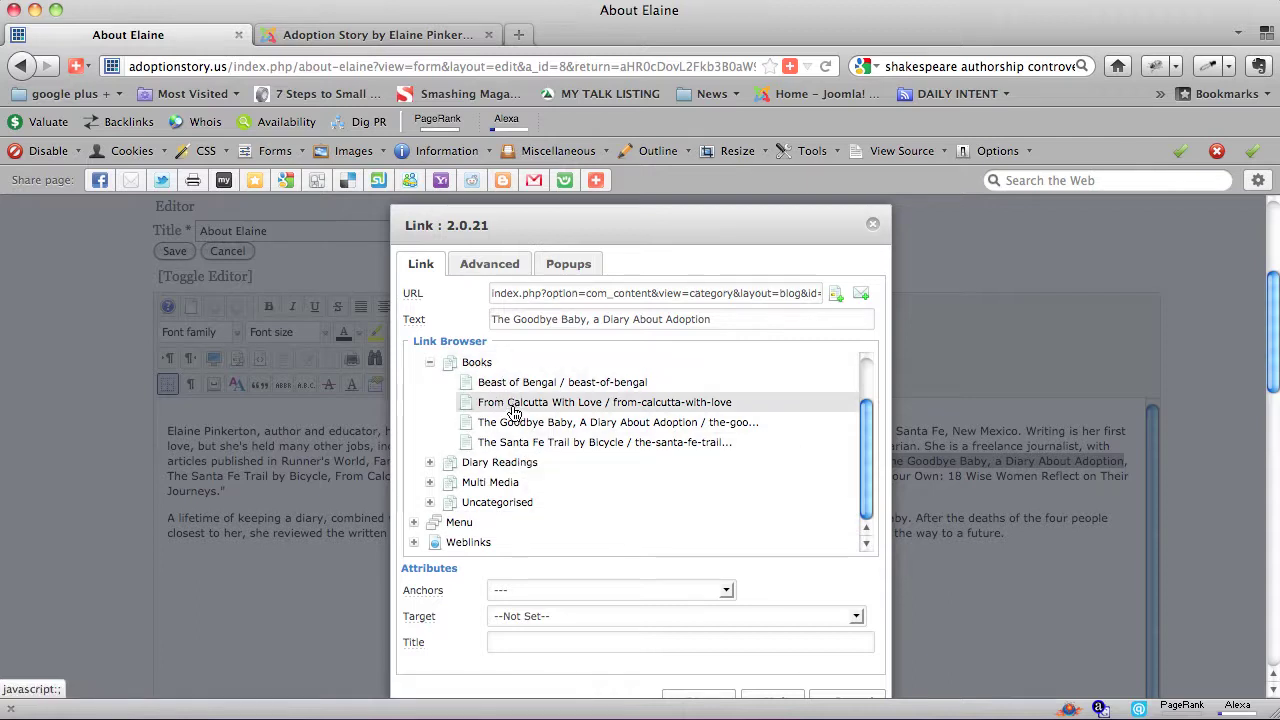
pyautogui.click(530, 428)
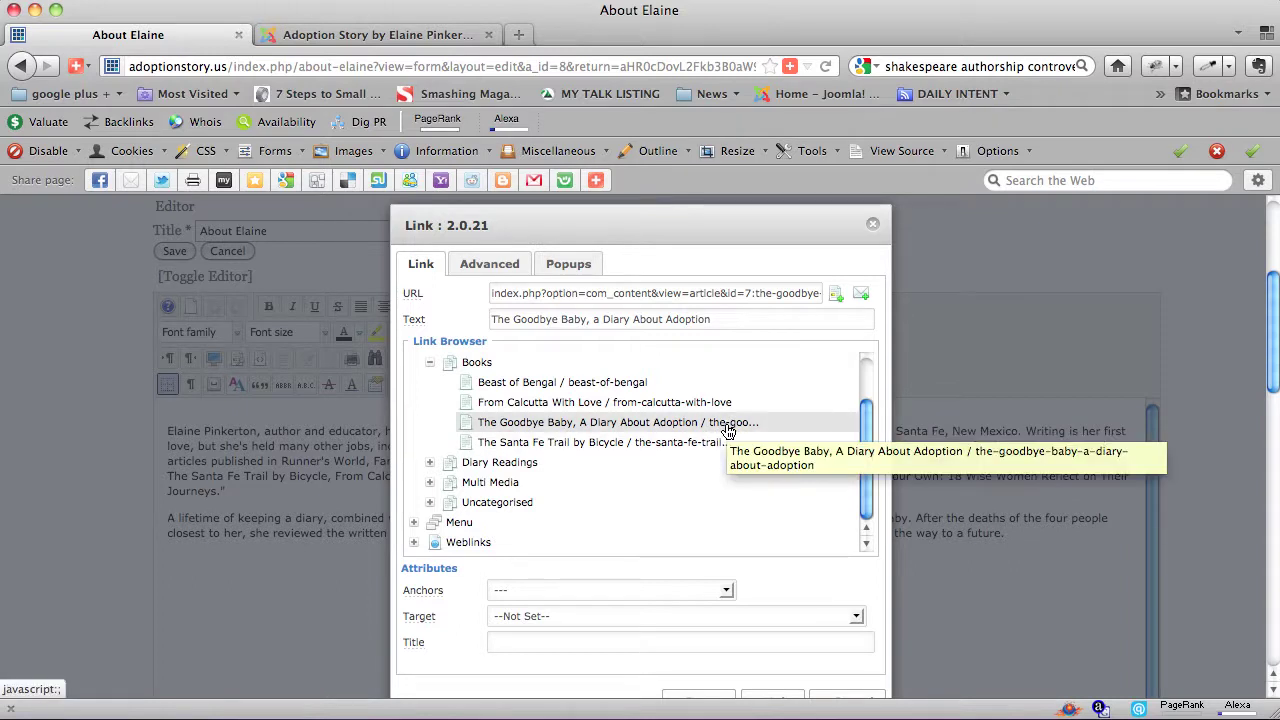
pyautogui.scroll(-3, 987, 483)
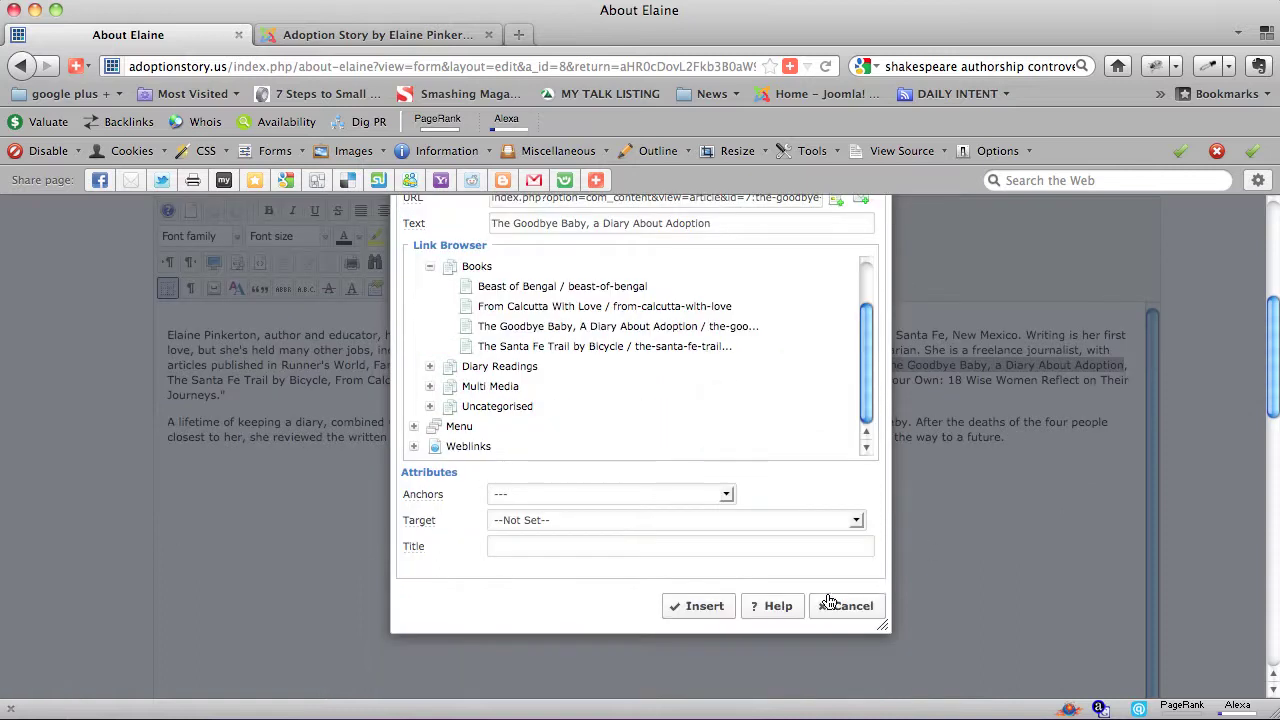
pyautogui.click(702, 607)
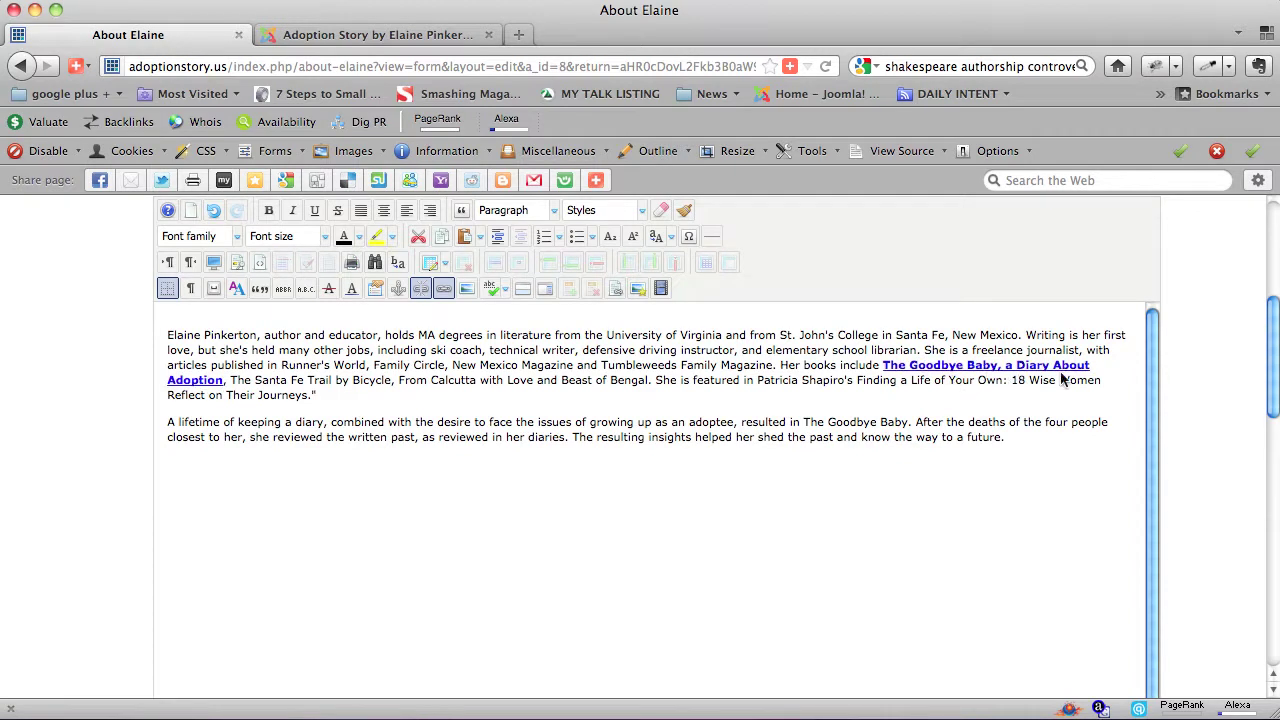
pyautogui.moveTo(227, 381); pyautogui.dragTo(1057, 366)
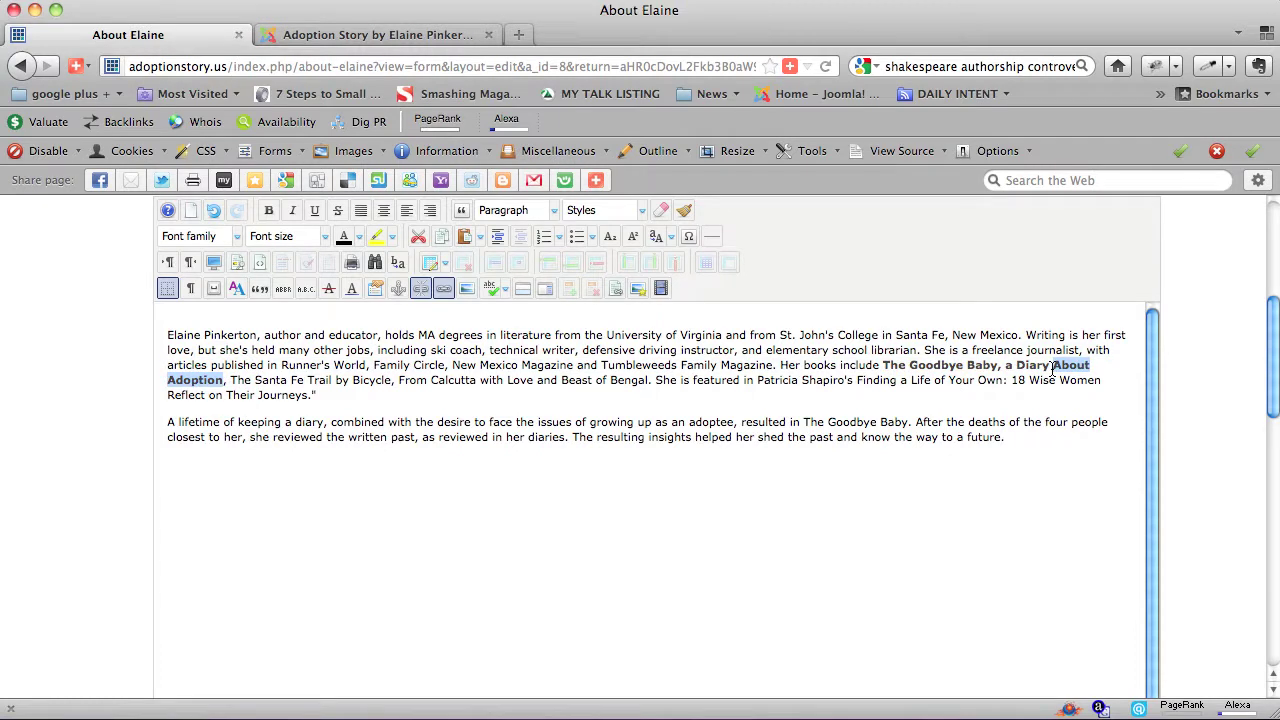
pyautogui.moveTo(1052, 372); pyautogui.dragTo(811, 388)
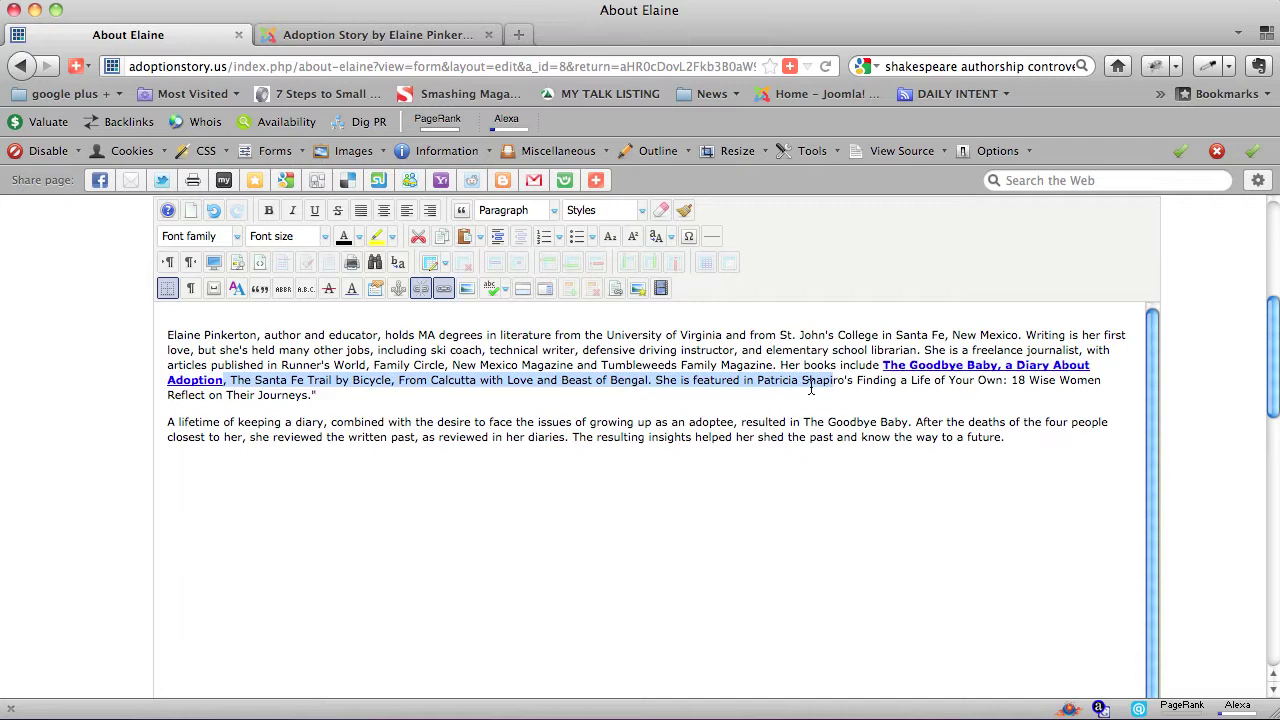
pyautogui.click(706, 409)
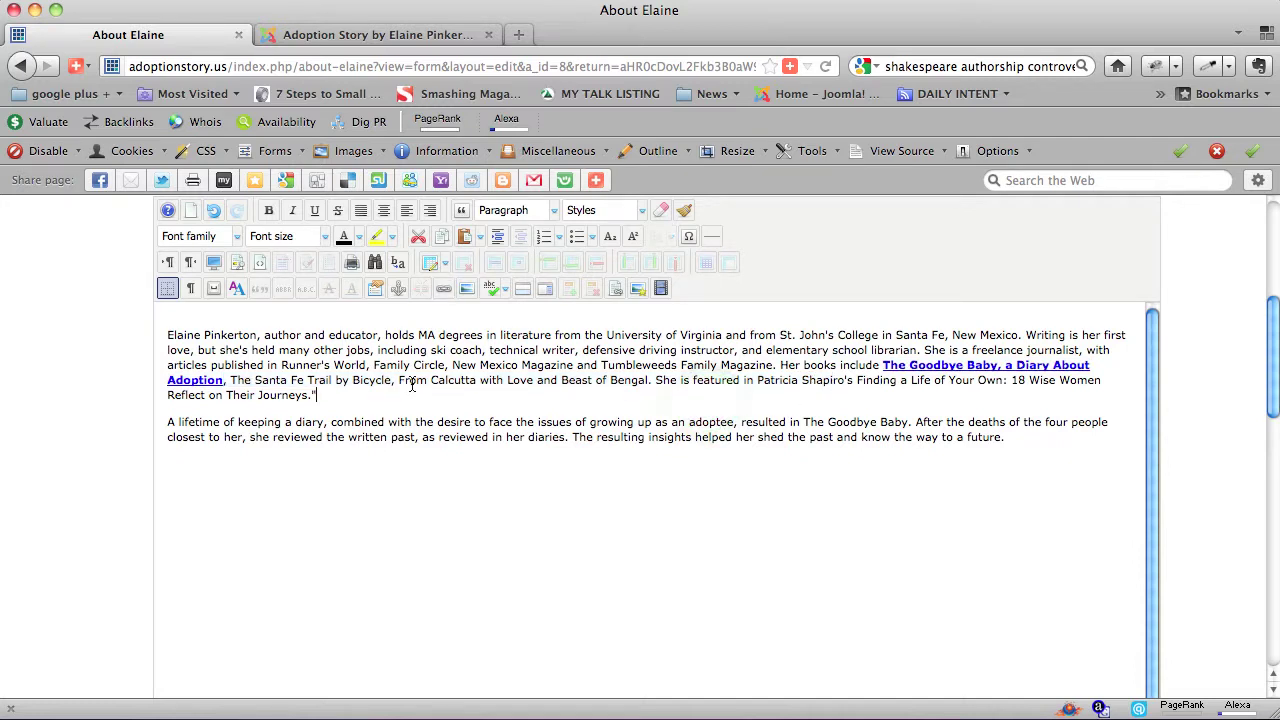
# Step: Link the text "Santa Fe Trail by Bicycle" to the article "The Santa Fe Trail by Bicycle" in the Books content category
pyautogui.moveTo(254, 380); pyautogui.dragTo(389, 388)
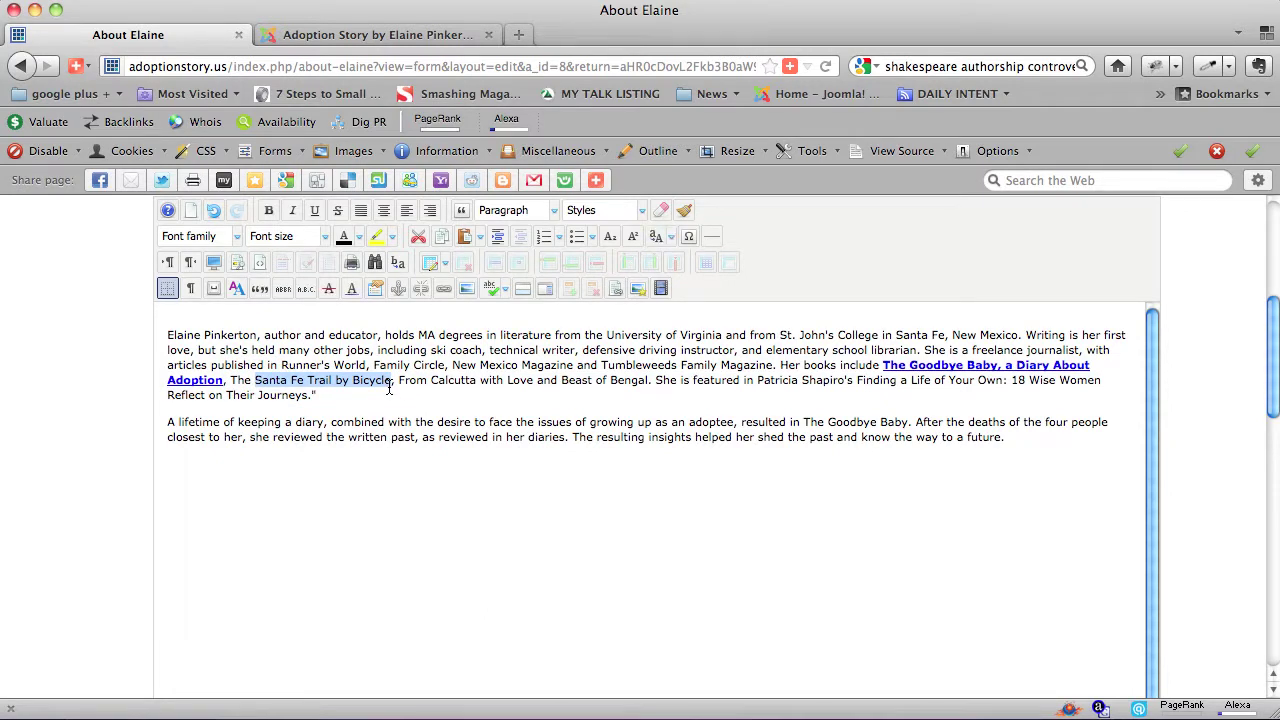
pyautogui.click(444, 289)
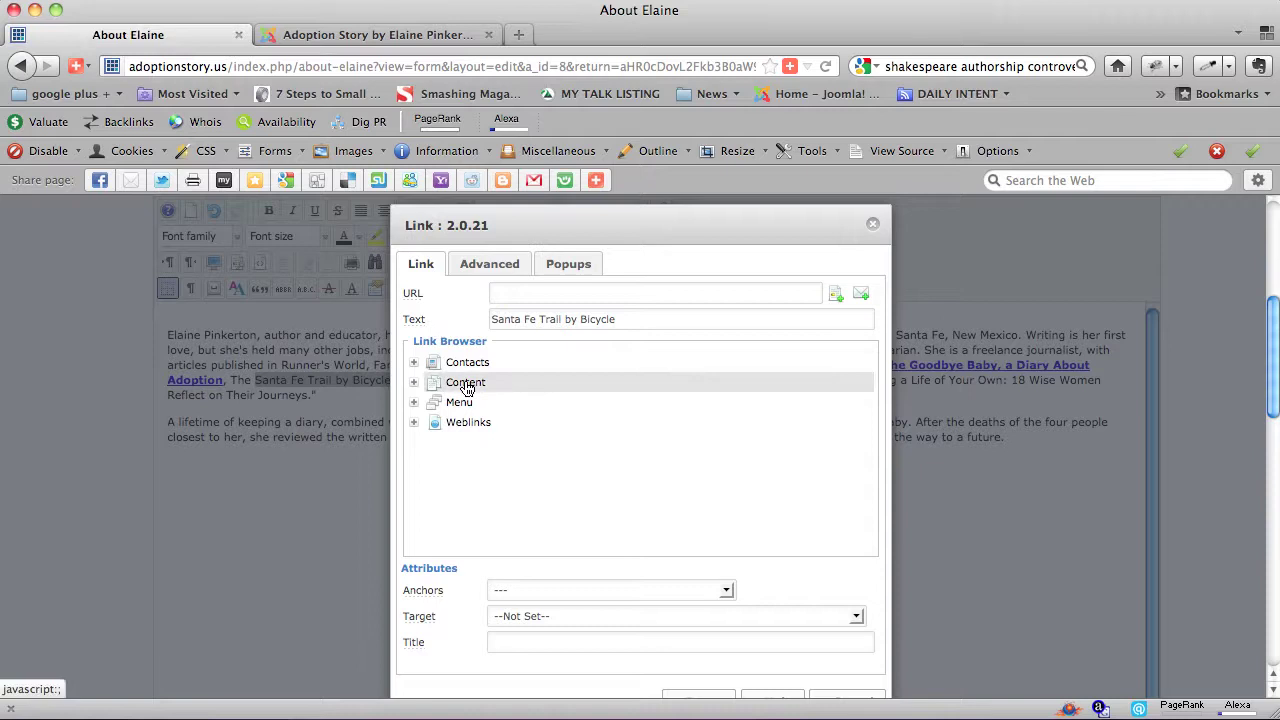
pyautogui.click(465, 384)
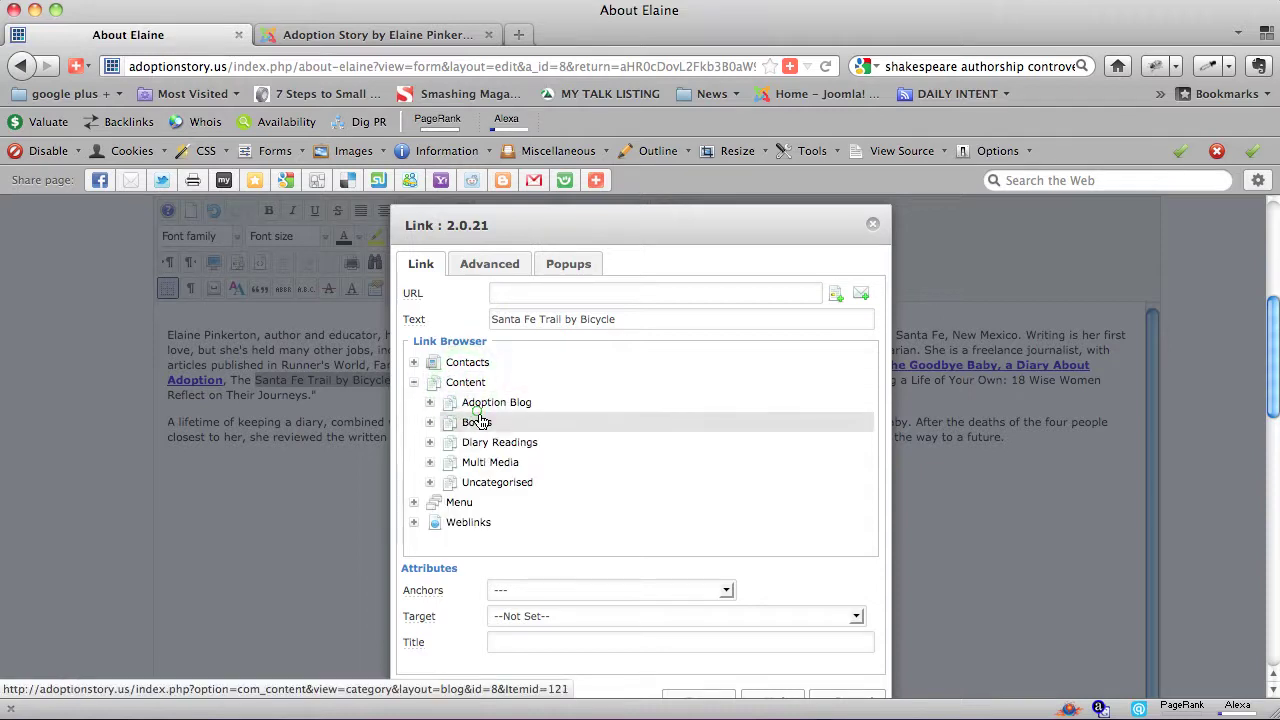
pyautogui.click(479, 423)
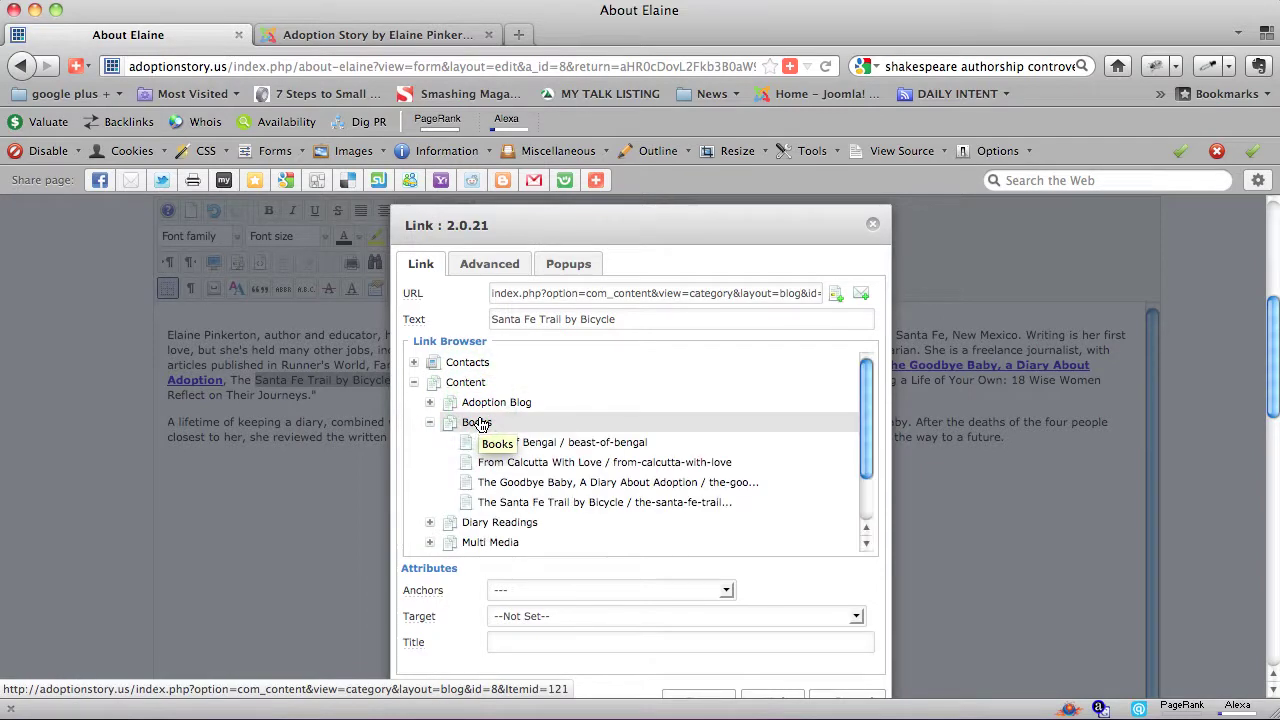
pyautogui.click(542, 502)
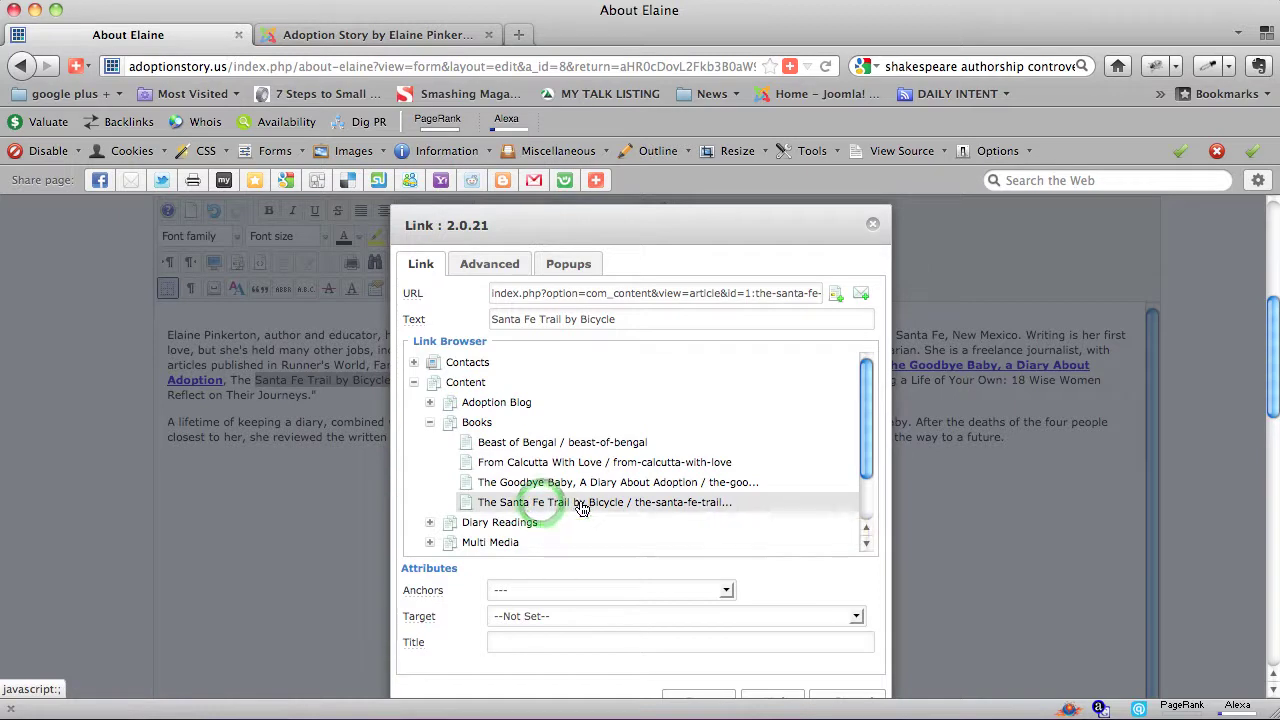
pyautogui.scroll(-2, 912, 513)
pyautogui.scroll(-3, 912, 513)
pyautogui.click(709, 466)
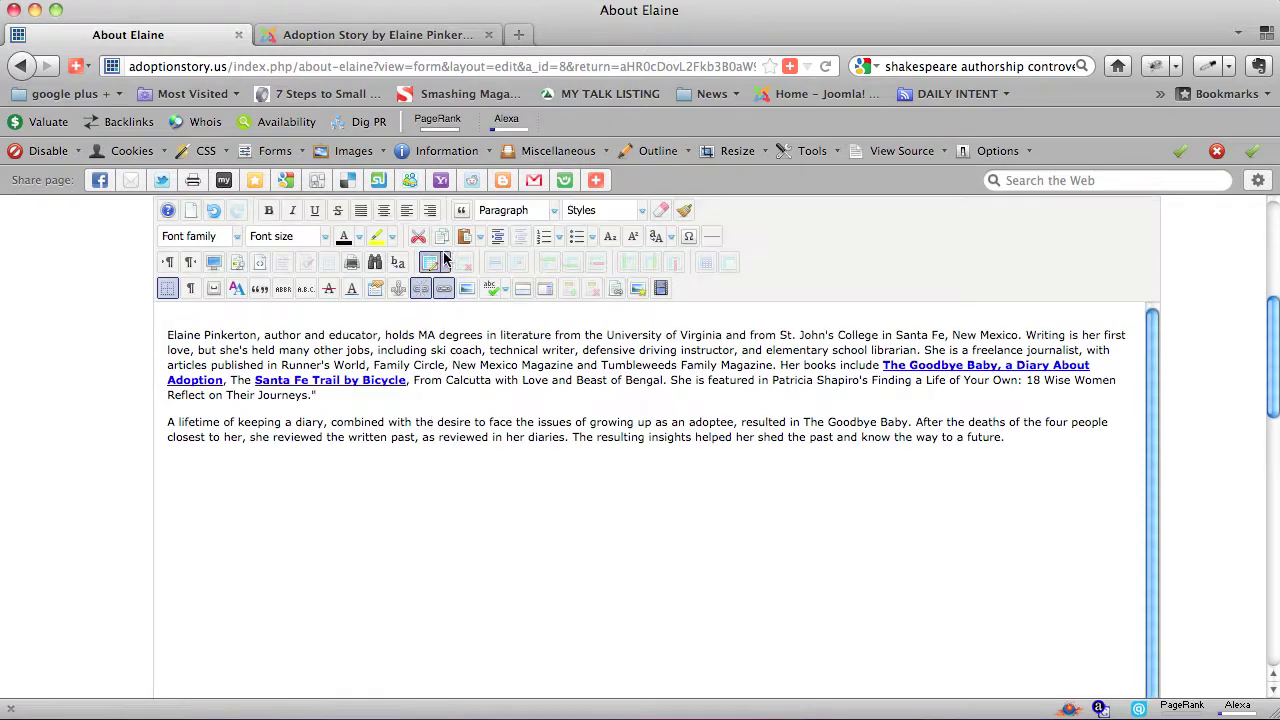
# Step: Link the text "From Calcutta with Love" to the article "From Calcutta With Love" in the Books content category
pyautogui.scroll(3, 356, 240)
pyautogui.moveTo(416, 388); pyautogui.dragTo(548, 386)
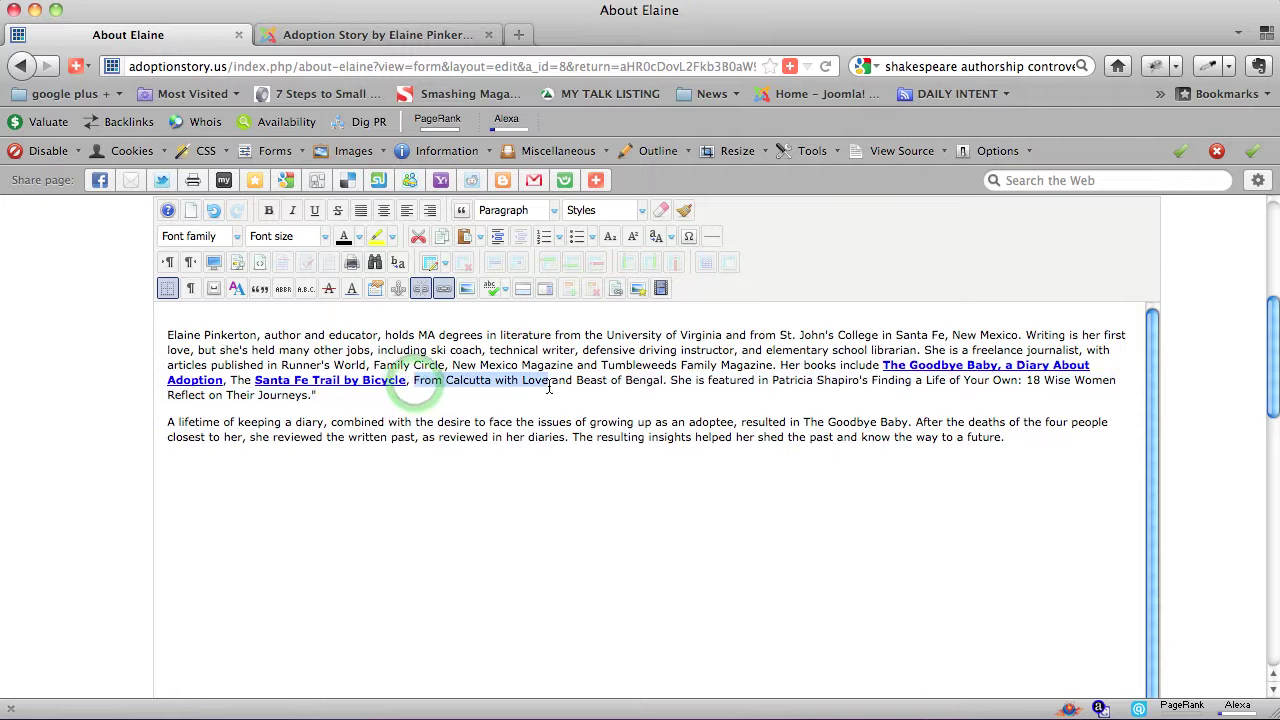
pyautogui.click(443, 290)
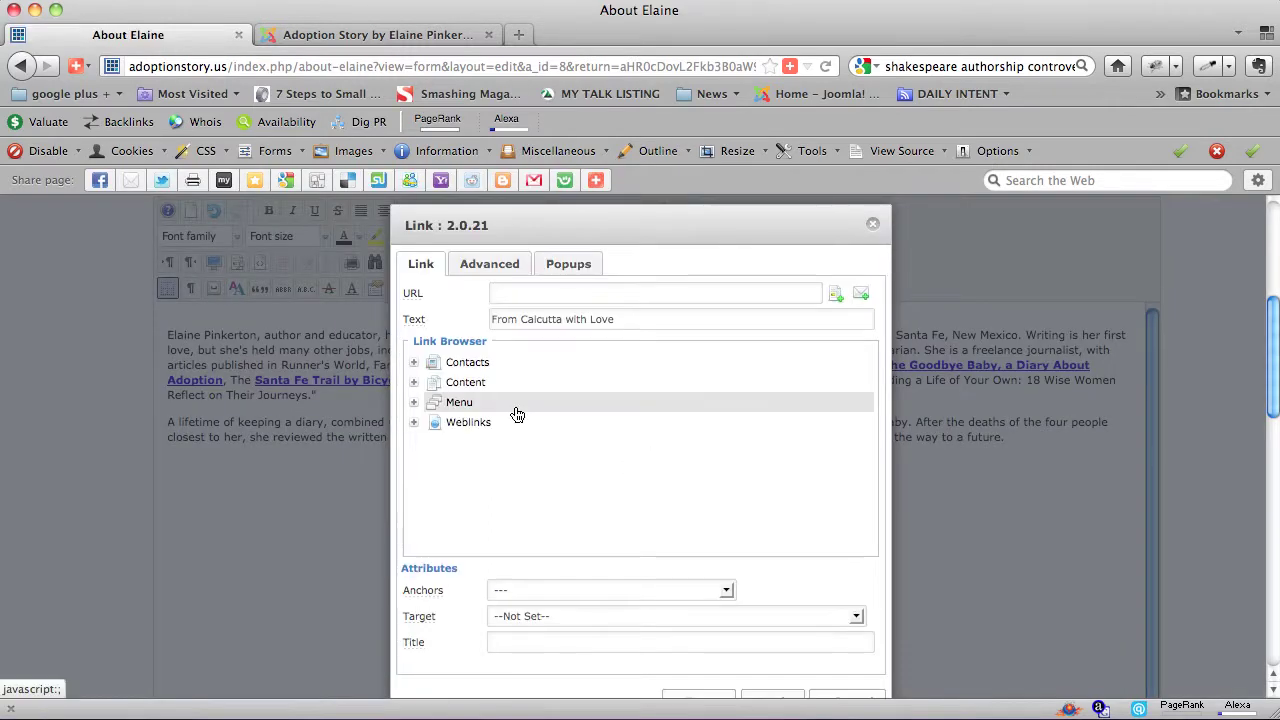
pyautogui.click(474, 385)
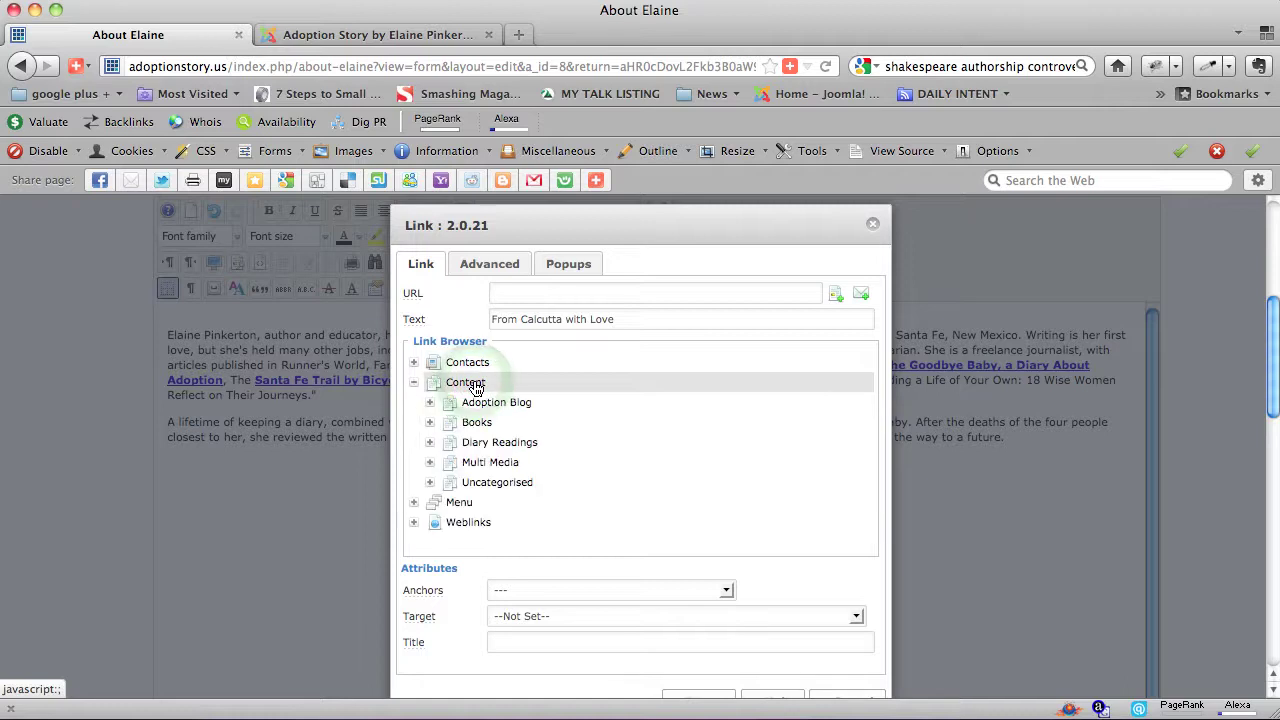
pyautogui.click(500, 422)
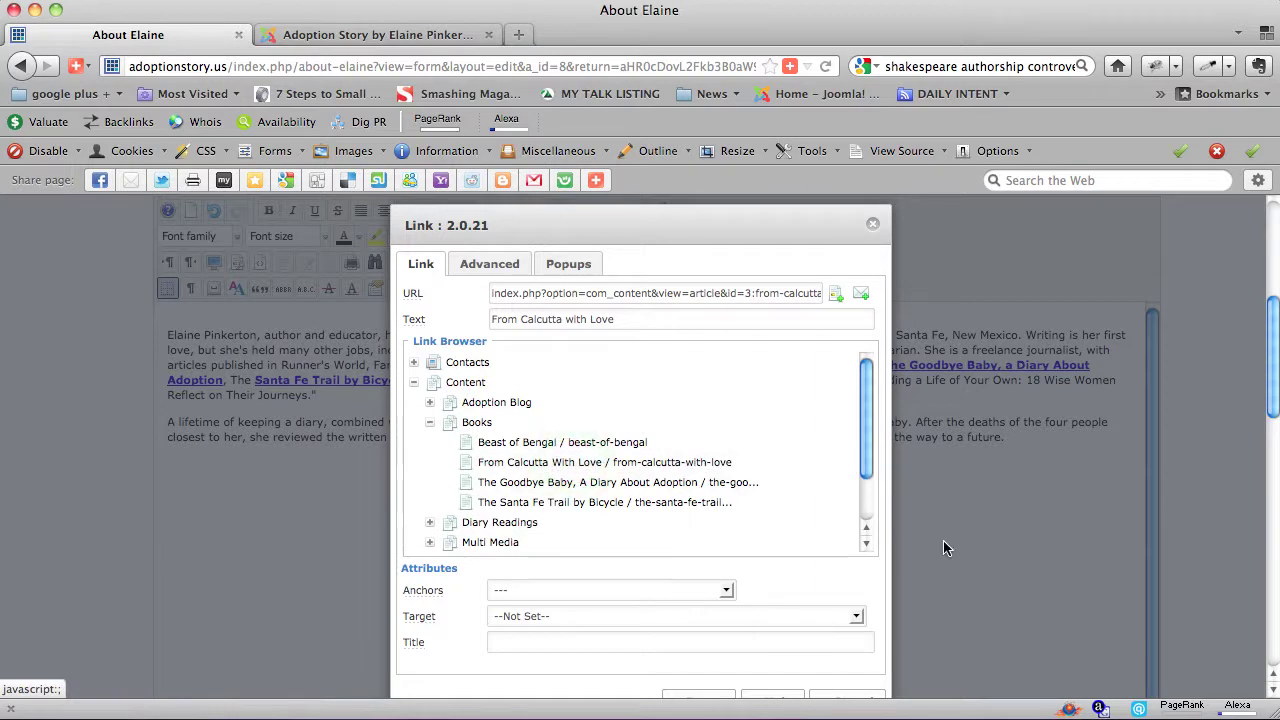
pyautogui.scroll(-3, 943, 548)
pyautogui.click(700, 605)
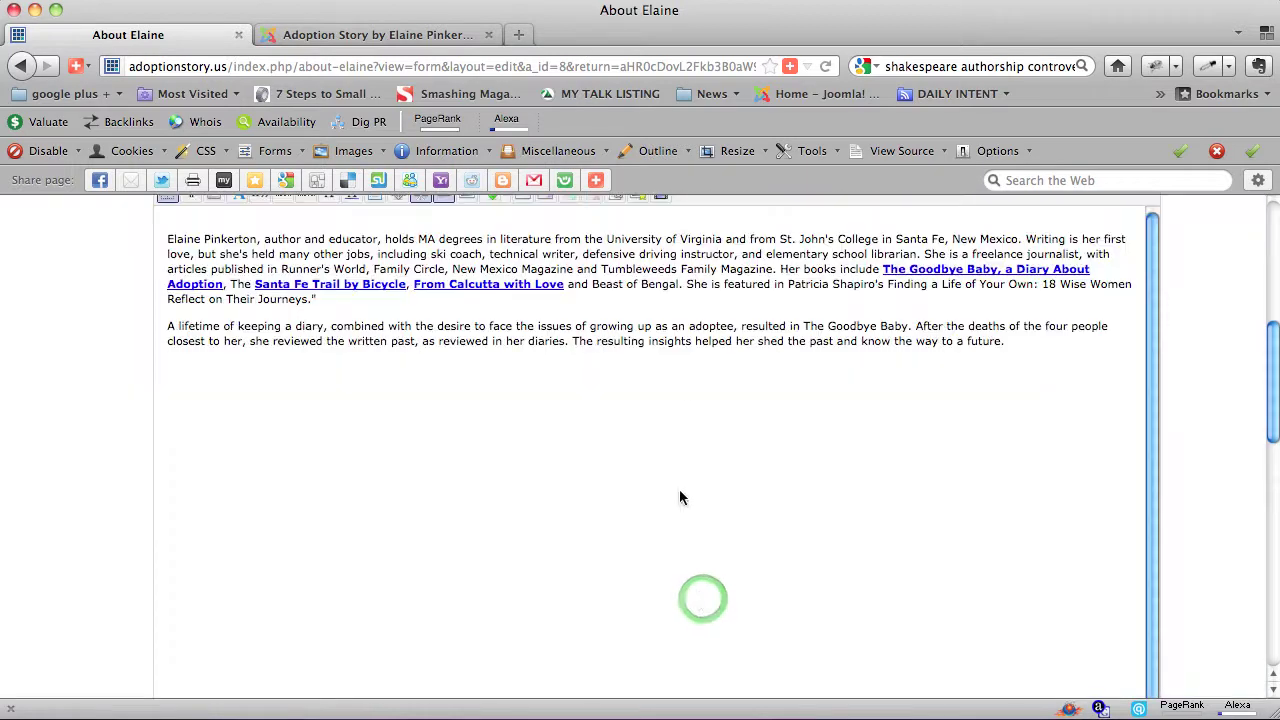
# Step: Link the text "Beast of Bengal" to the article "From Calcutta With Love" in the Books content category
pyautogui.moveTo(592, 287); pyautogui.dragTo(679, 290)
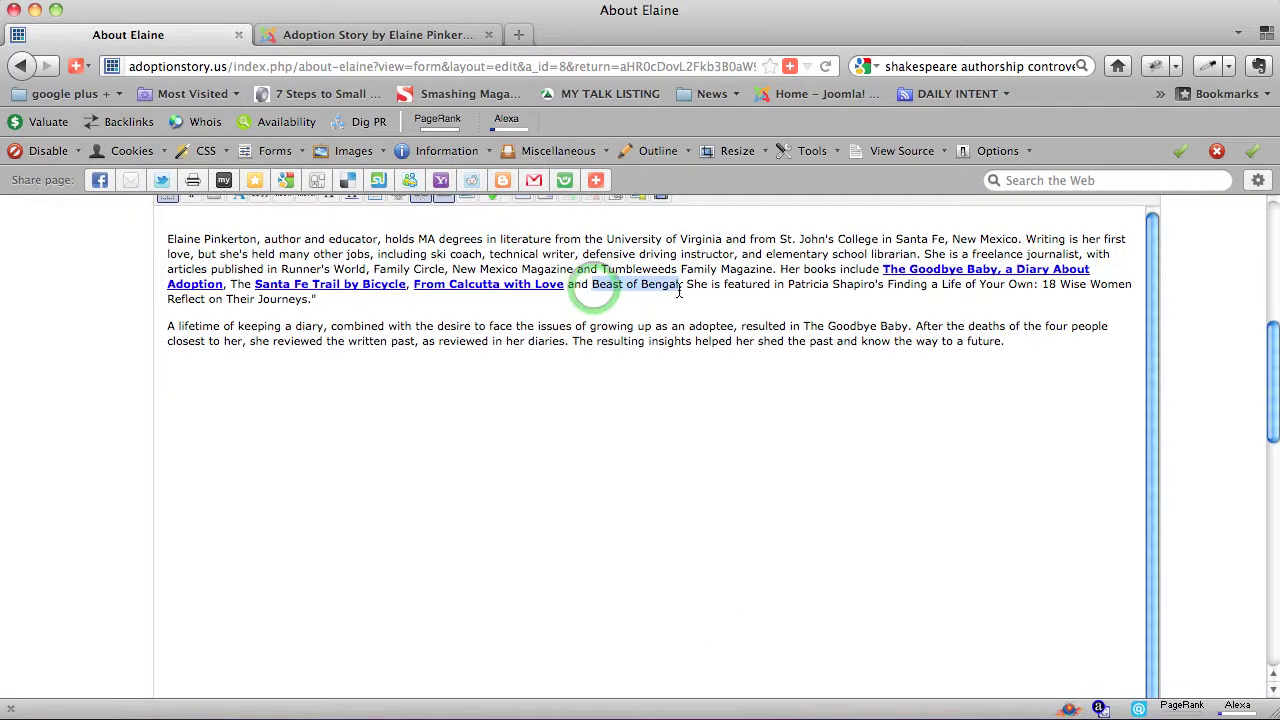
pyautogui.scroll(2, 710, 322)
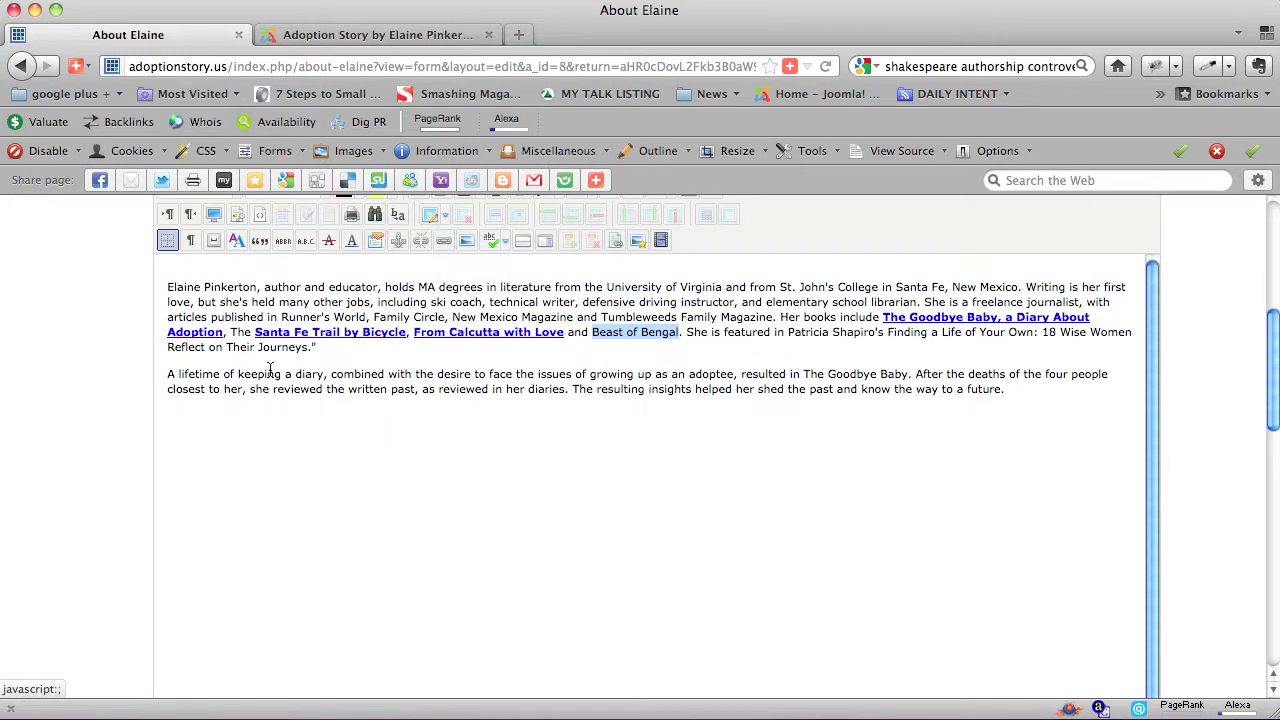
pyautogui.click(442, 242)
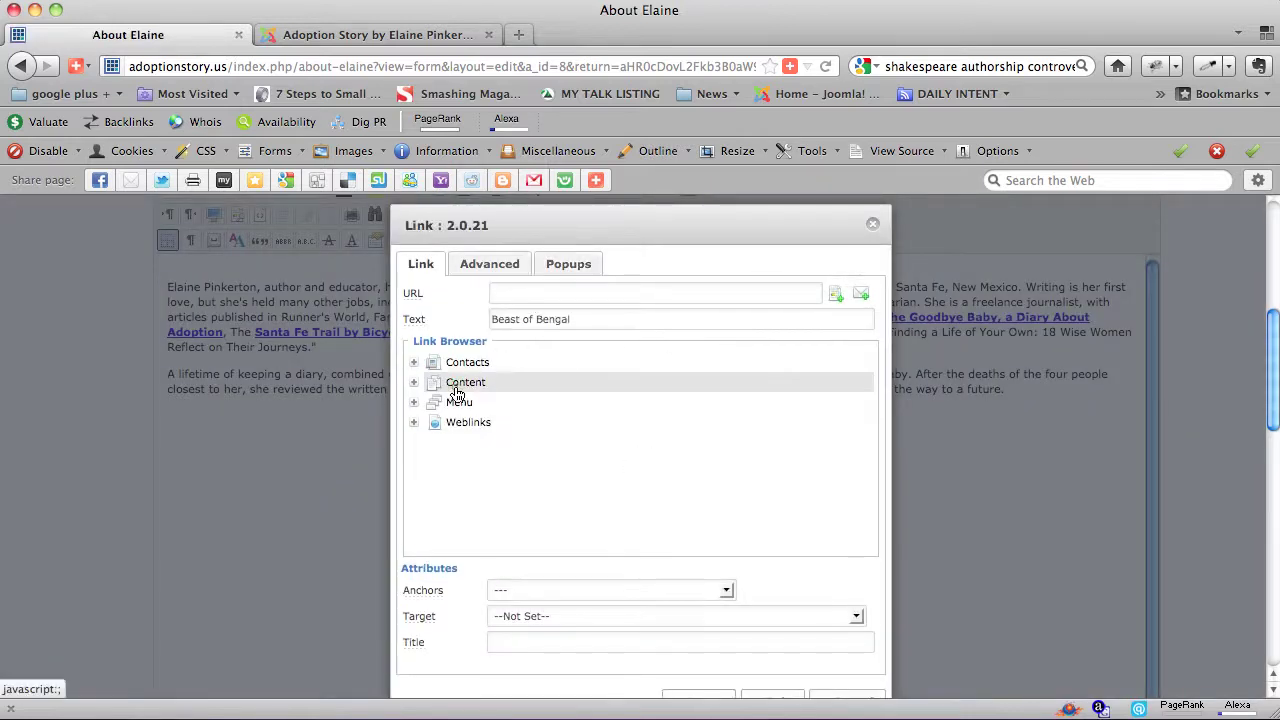
pyautogui.click(465, 384)
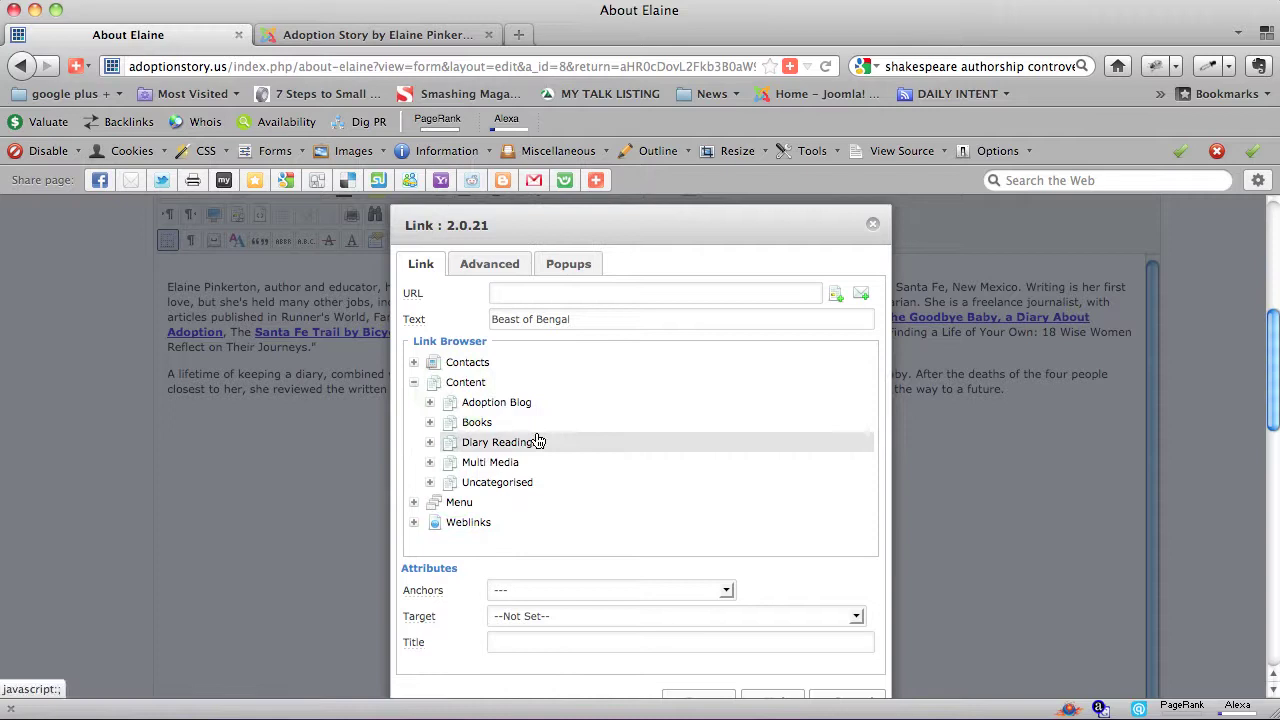
pyautogui.click(479, 425)
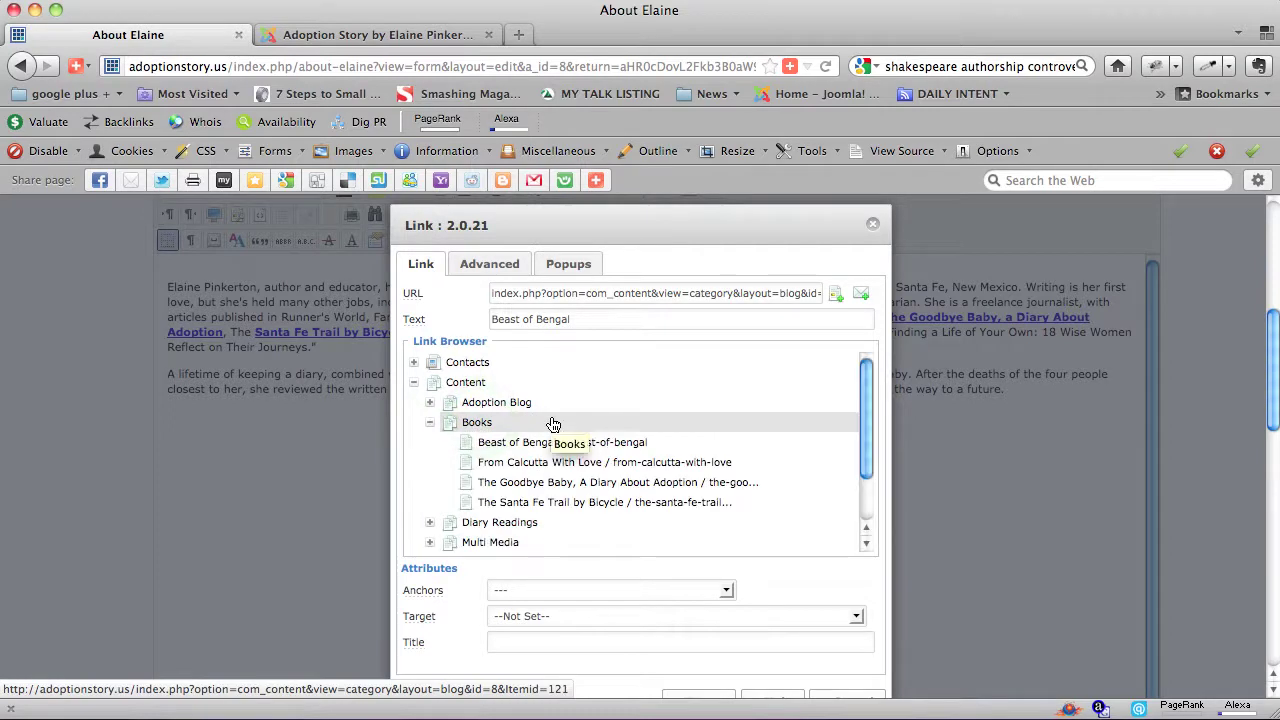
pyautogui.click(567, 465)
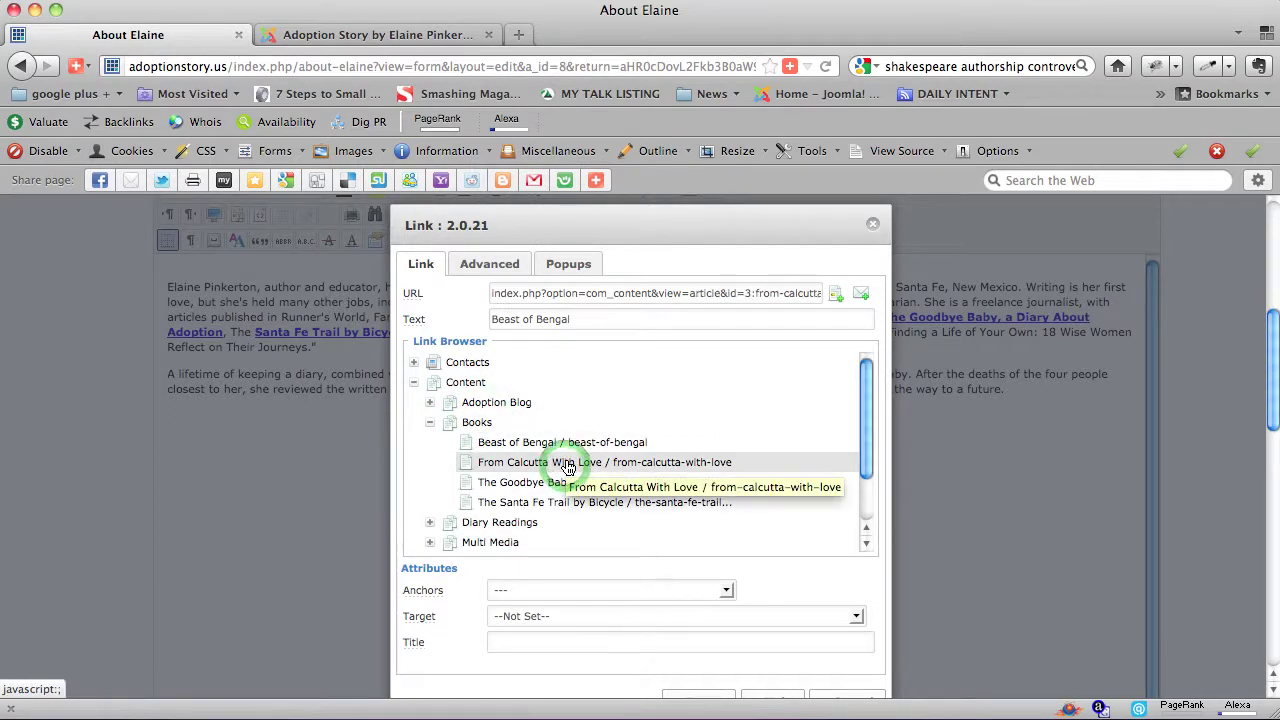
pyautogui.scroll(-5, 835, 605)
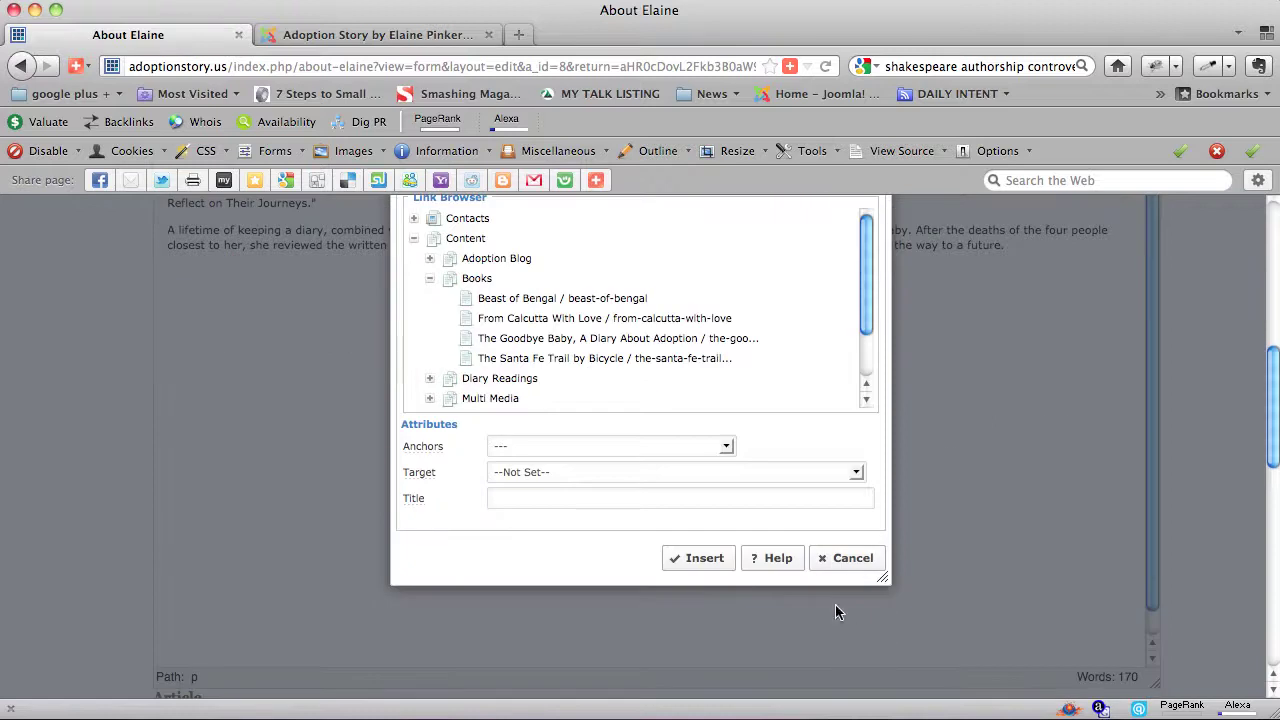
pyautogui.click(700, 566)
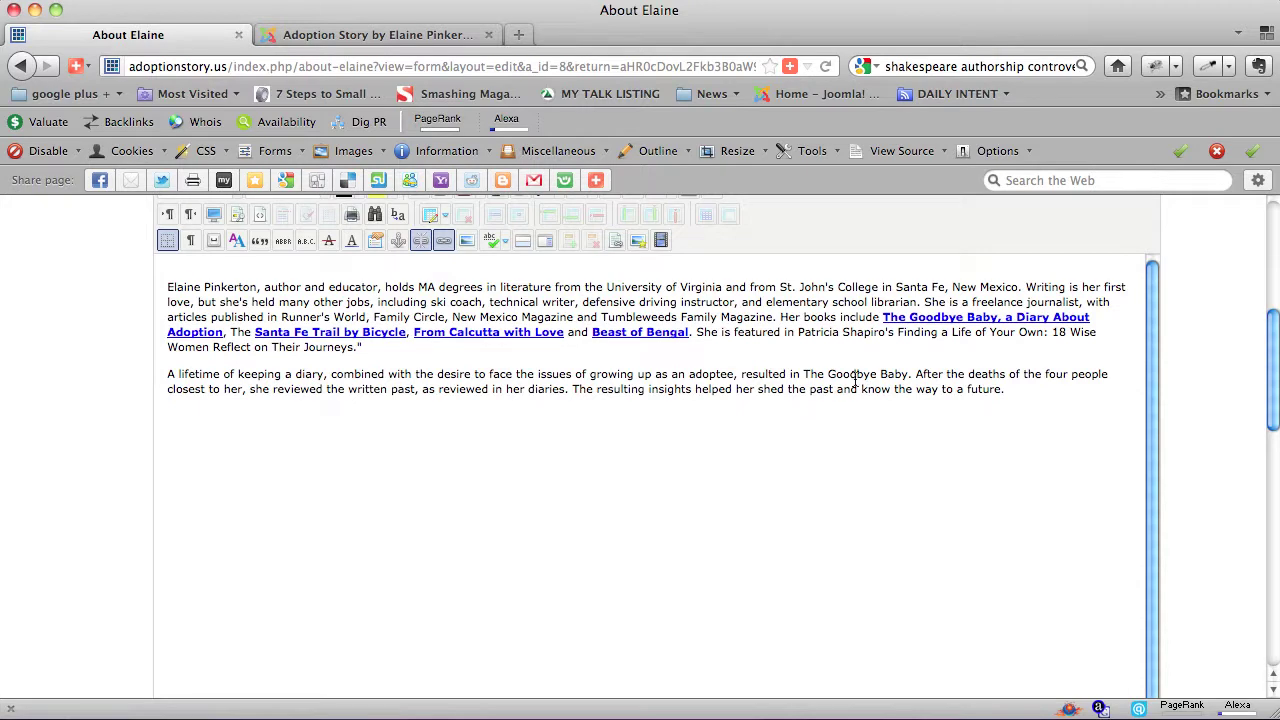
# Step: Extend the title "The Goodbye Baby" in the second paragraph with ", a Diary About Adoption"
pyautogui.moveTo(806, 374); pyautogui.dragTo(905, 379)
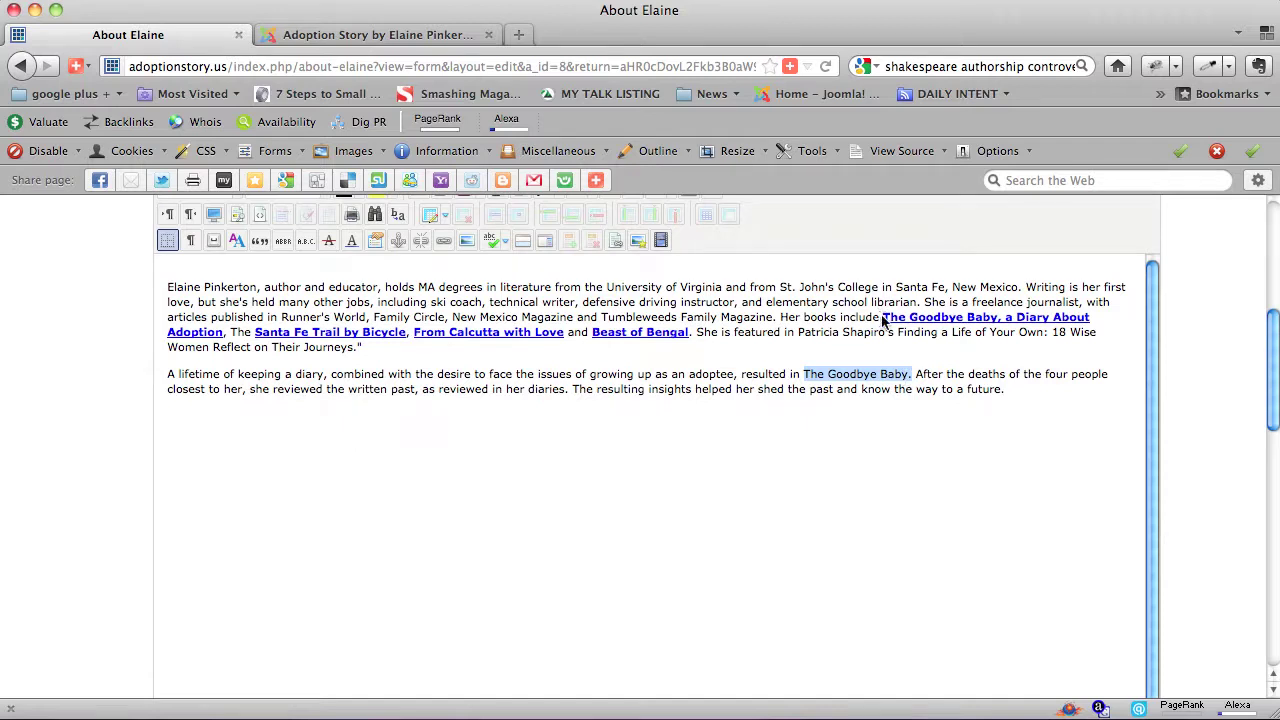
pyautogui.click(906, 378)
pyautogui.write(', a ')
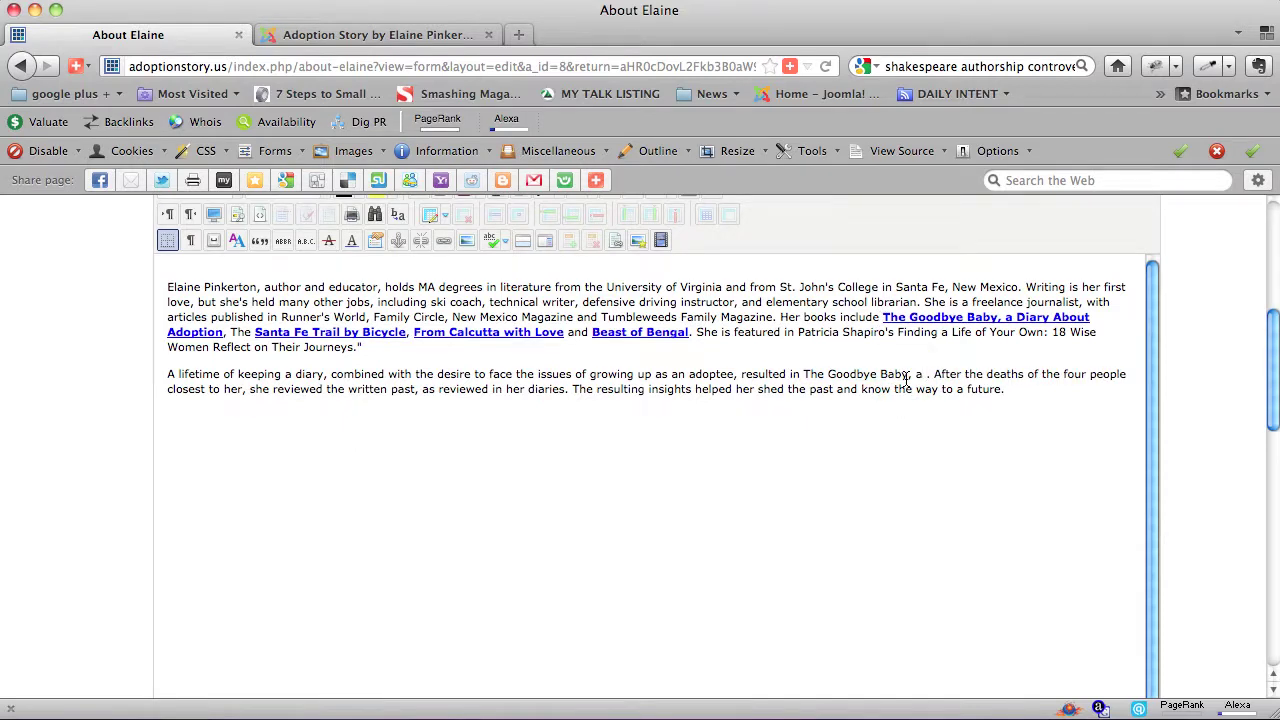
pyautogui.write('Diar')
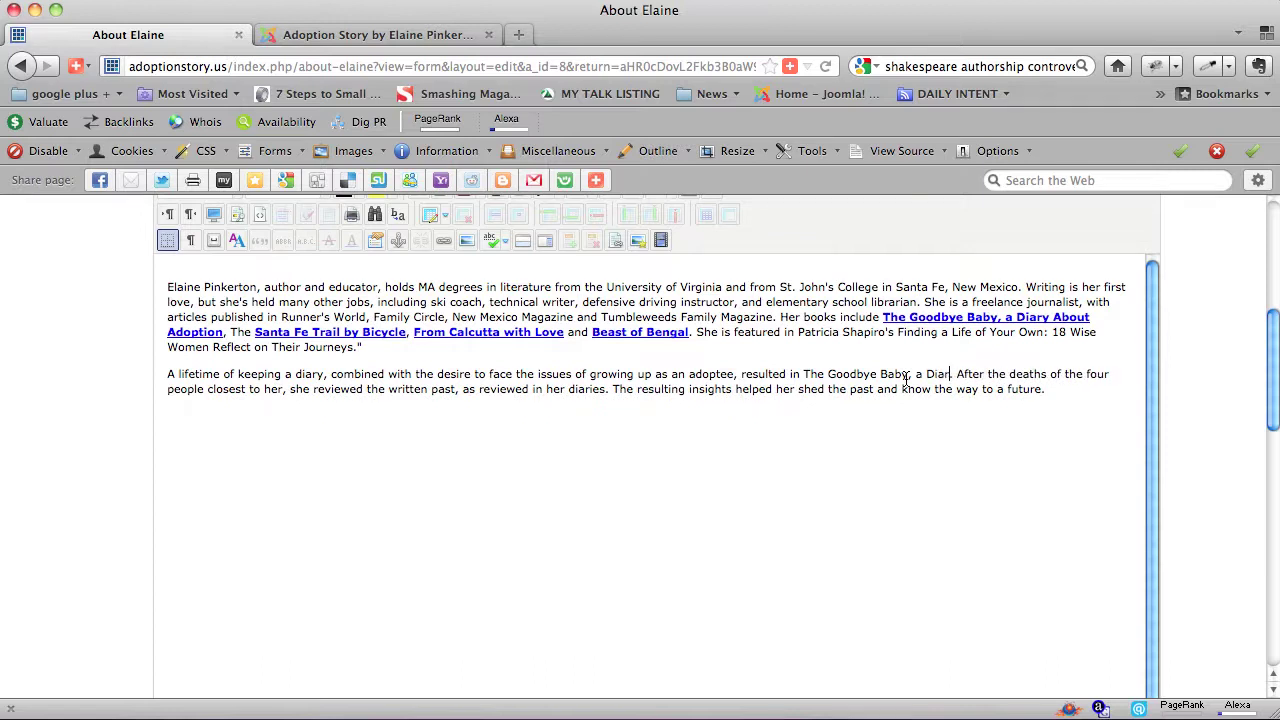
pyautogui.write('y About Adop')
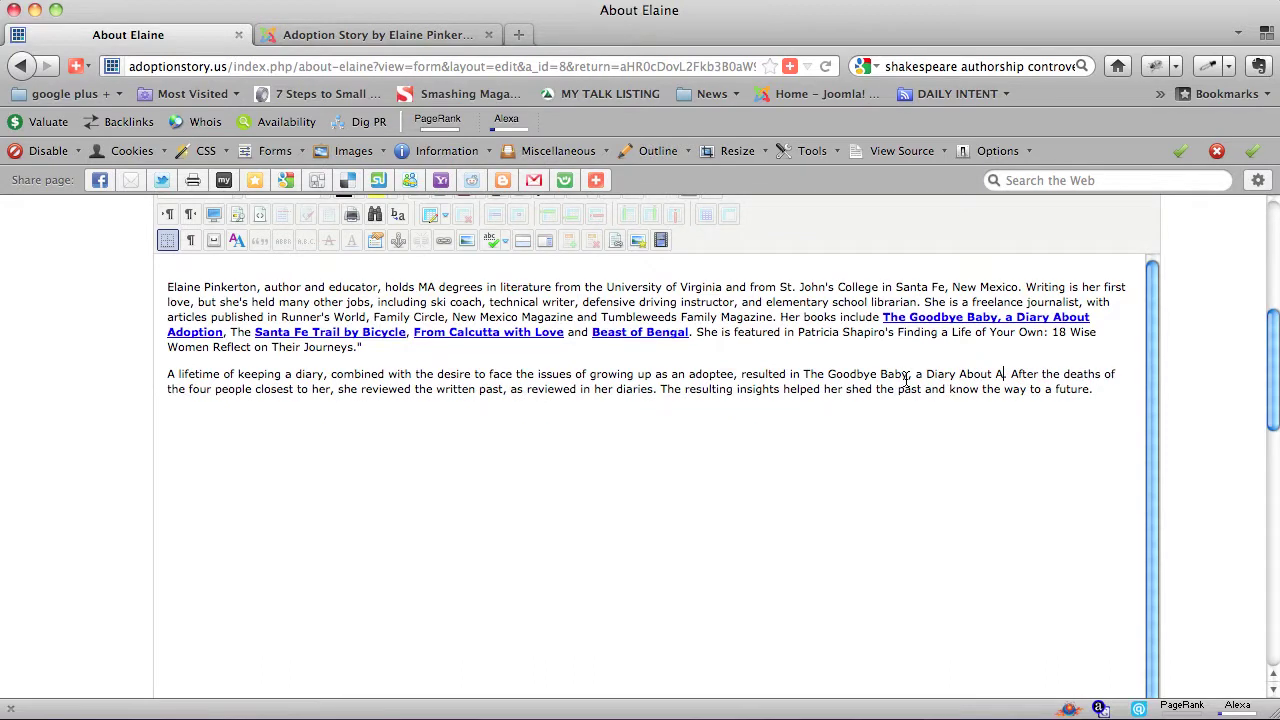
pyautogui.write('tion')
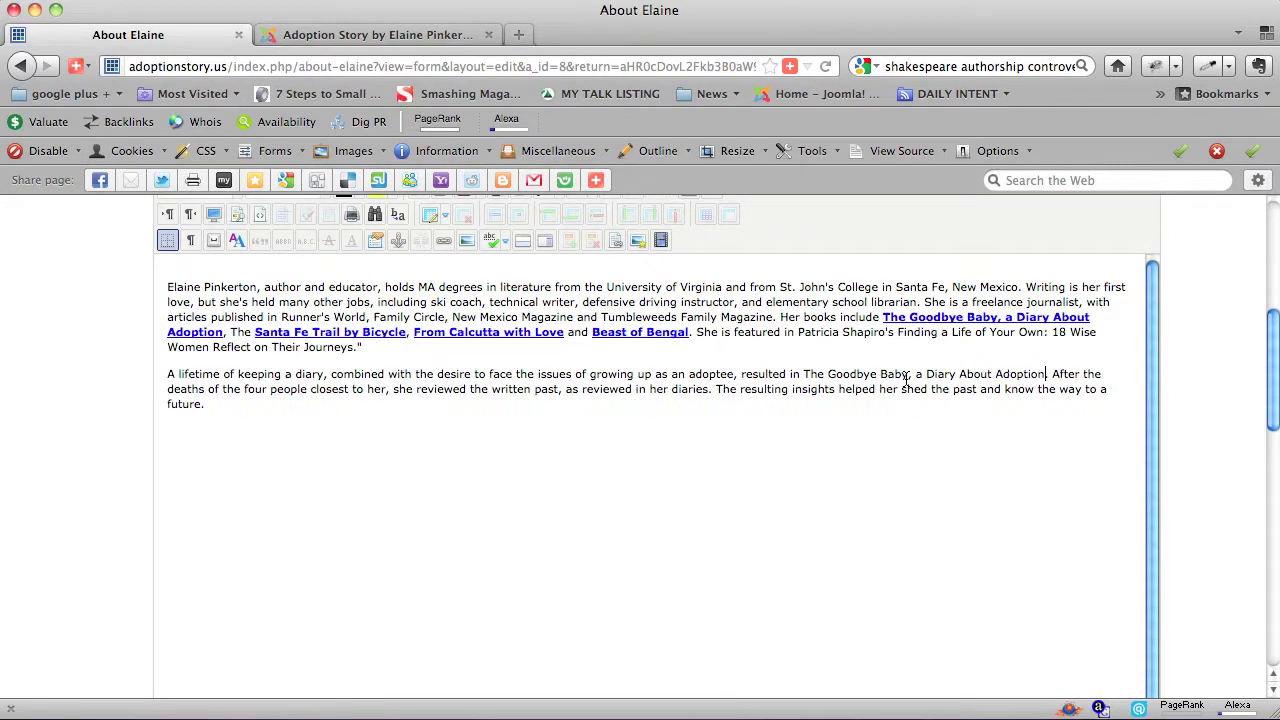
# Step: Link "The Goodbye Baby, a Diary About Adoption" in the second paragraph to the matching article in the Books content category
pyautogui.keyDown('shift'); pyautogui.click(800, 374); pyautogui.keyUp('shift')
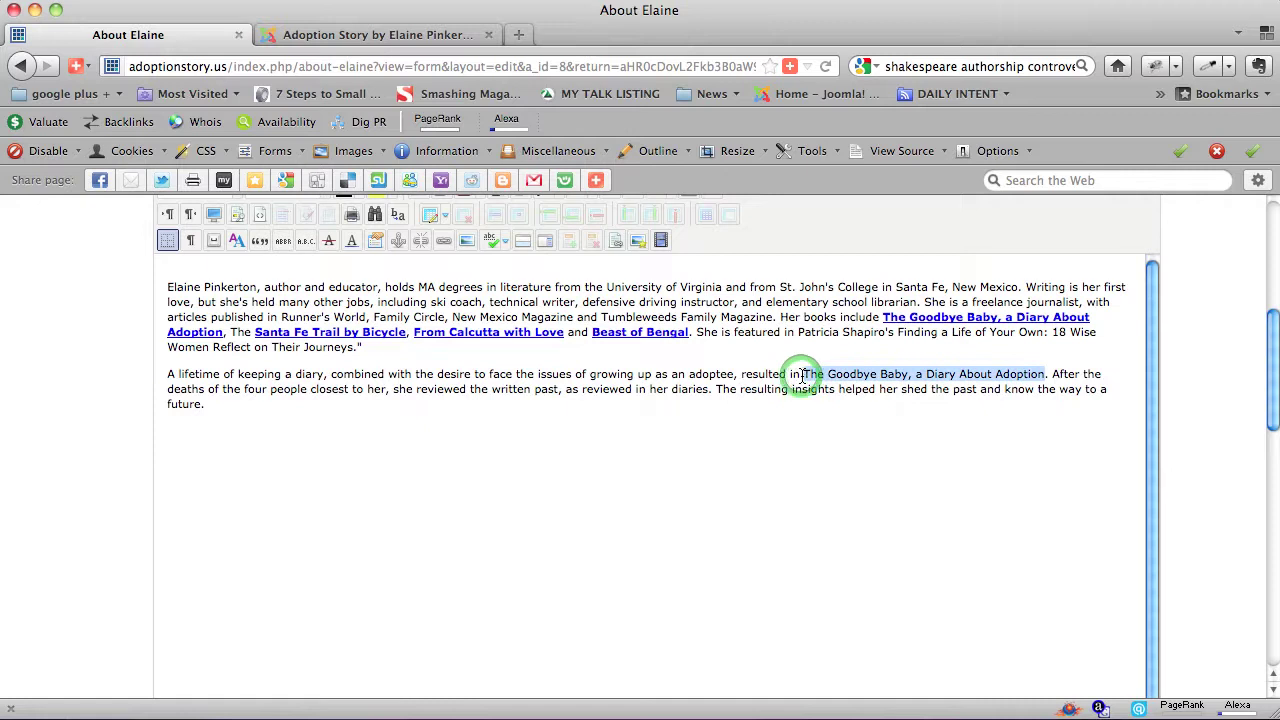
pyautogui.click(443, 241)
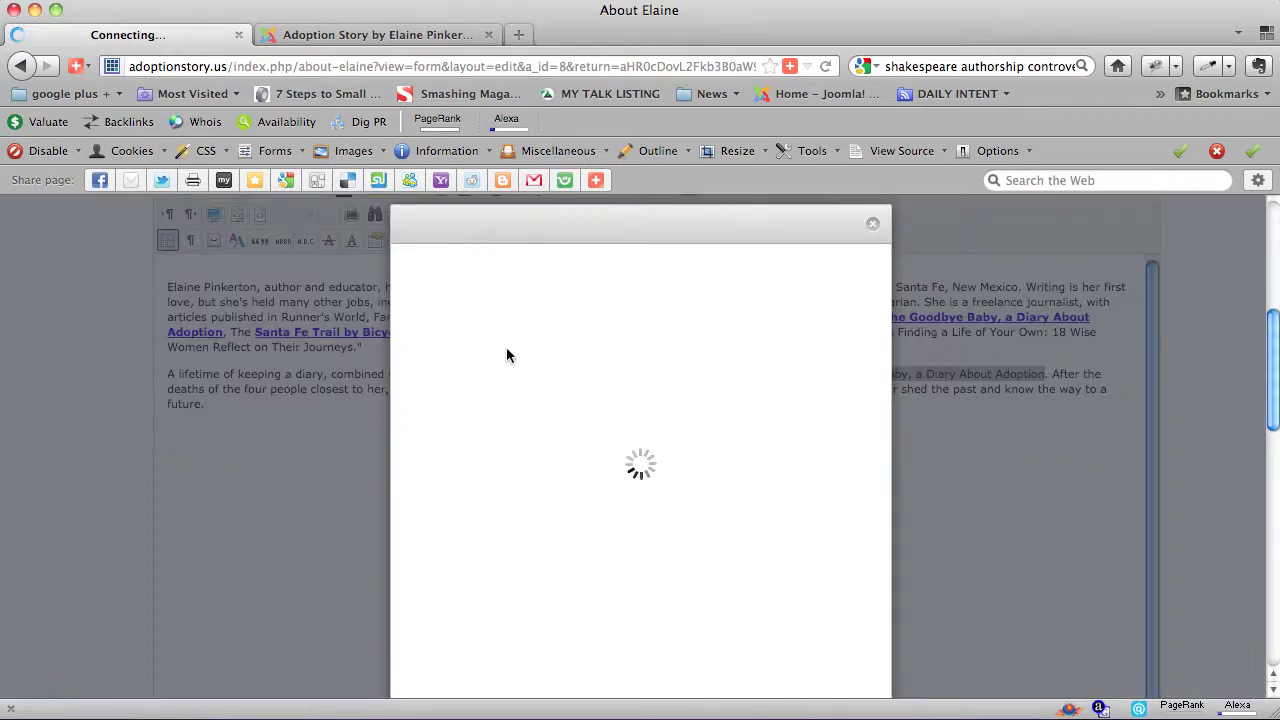
pyautogui.click(474, 384)
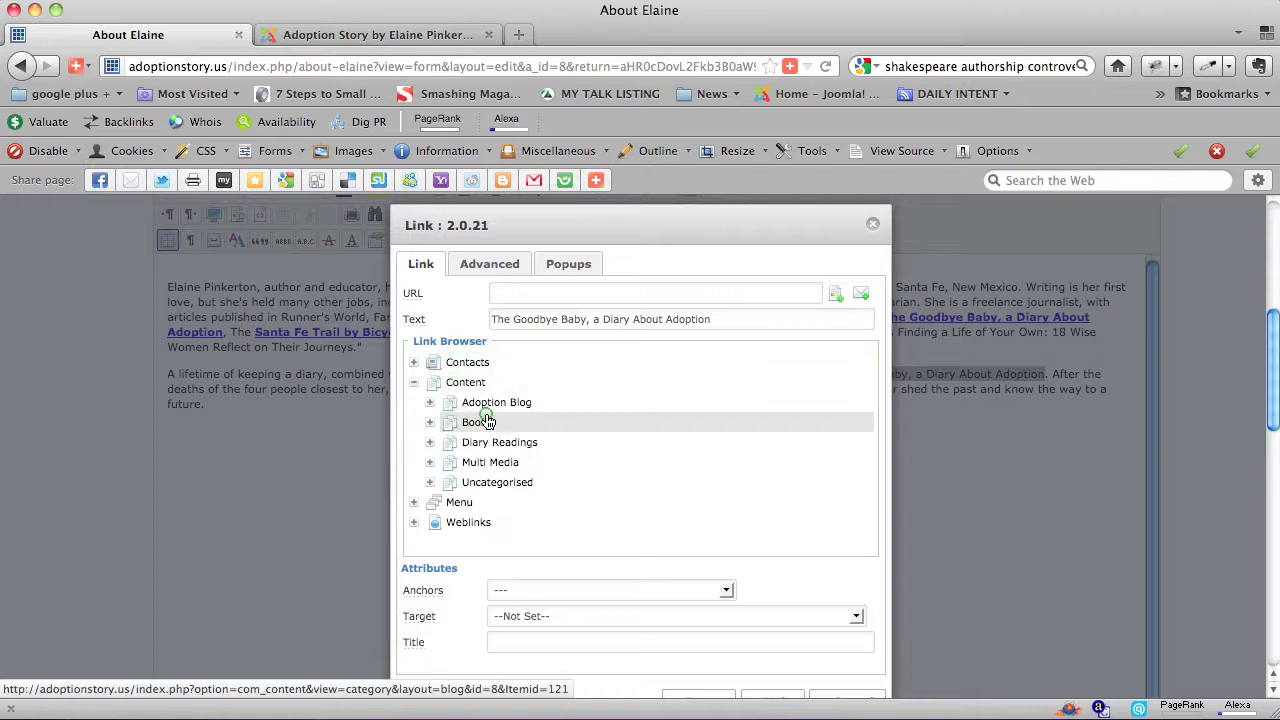
pyautogui.click(488, 422)
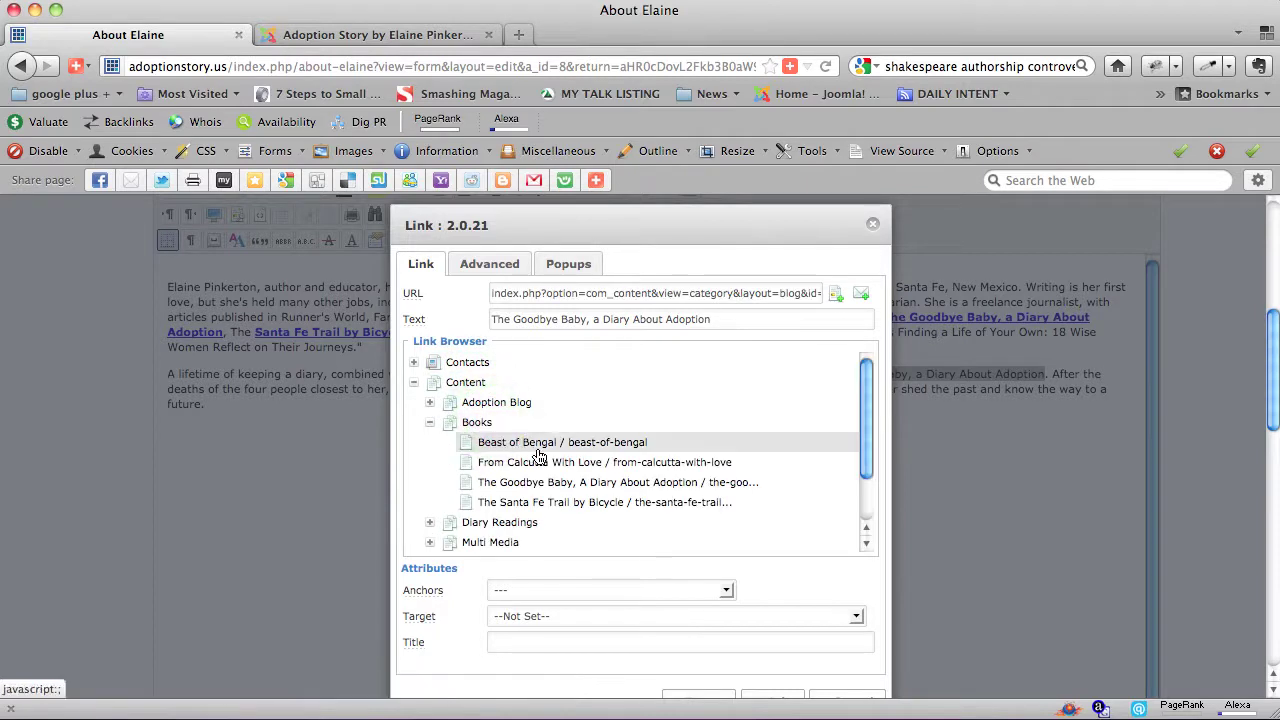
pyautogui.click(528, 488)
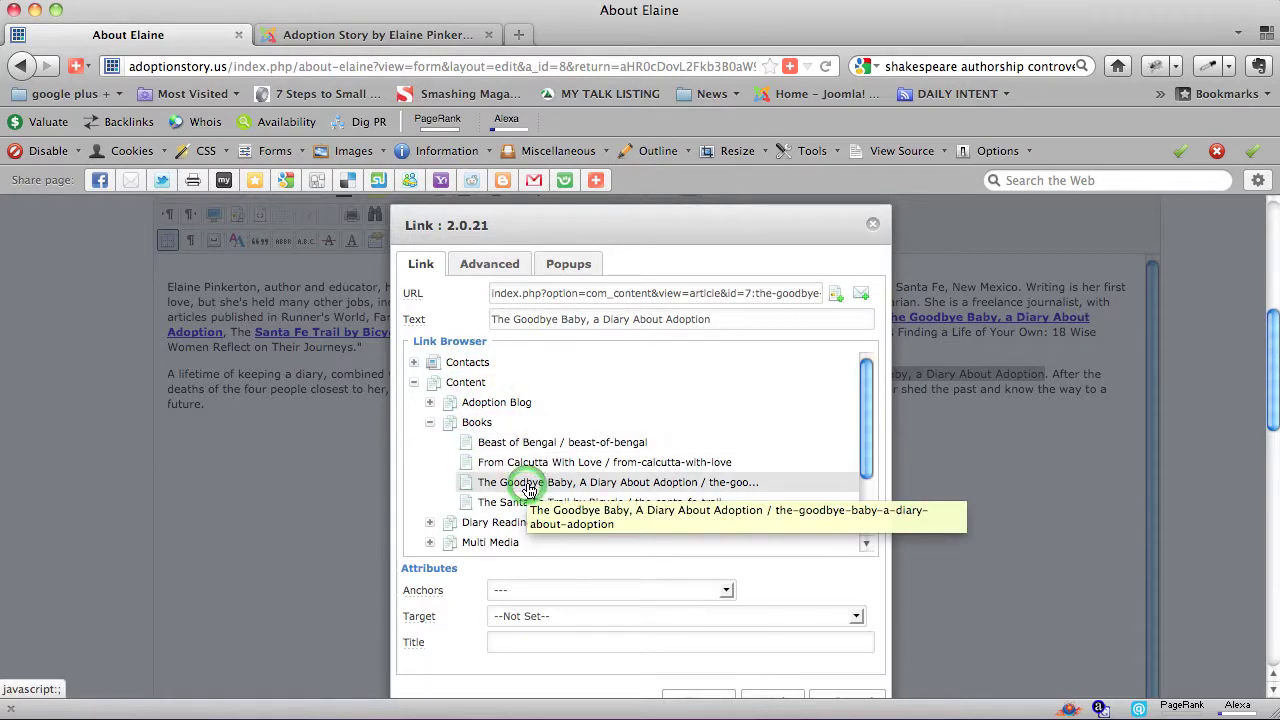
pyautogui.scroll(-5, 931, 531)
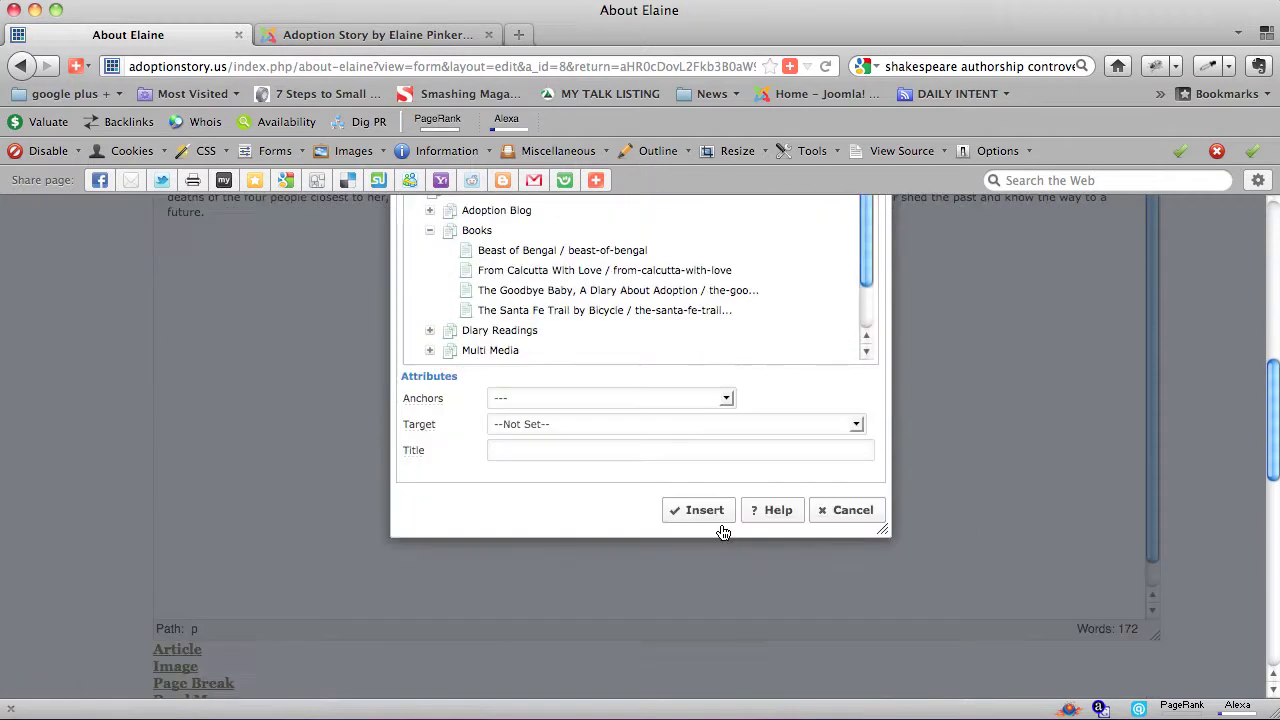
pyautogui.click(705, 510)
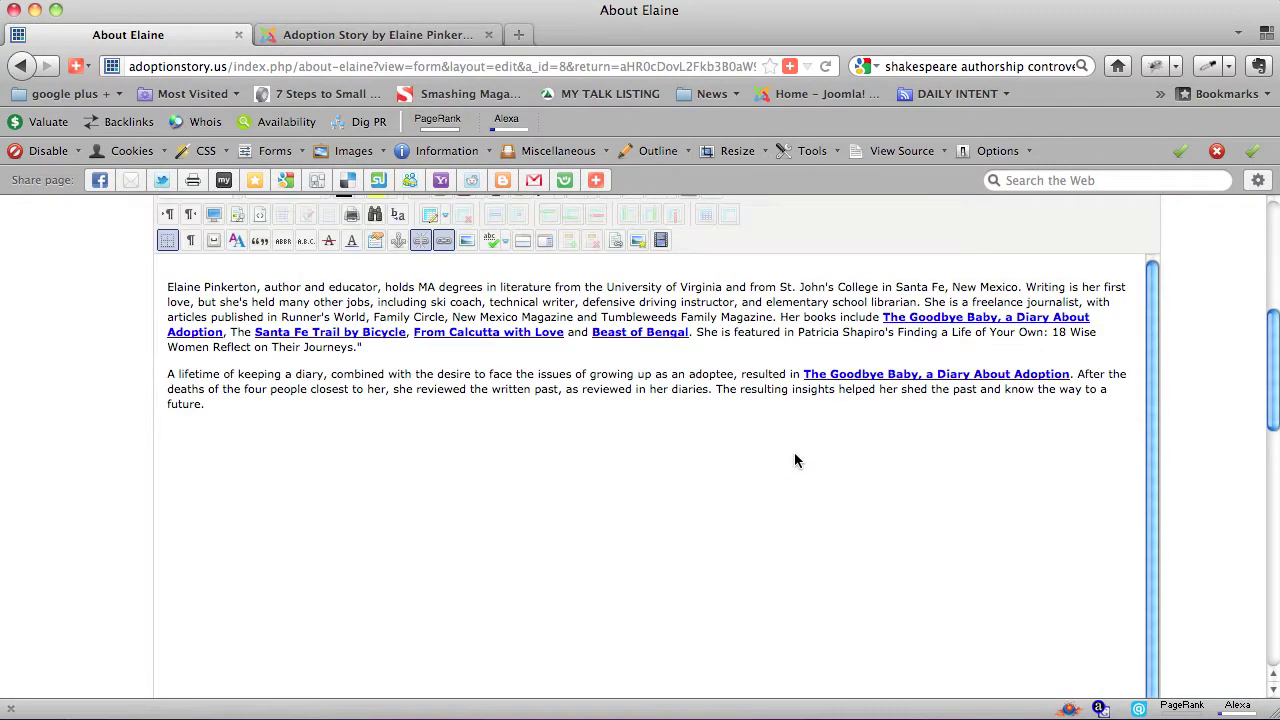
# Step: Save the edited About Elaine article and check the save message
pyautogui.scroll(5, 812, 380)
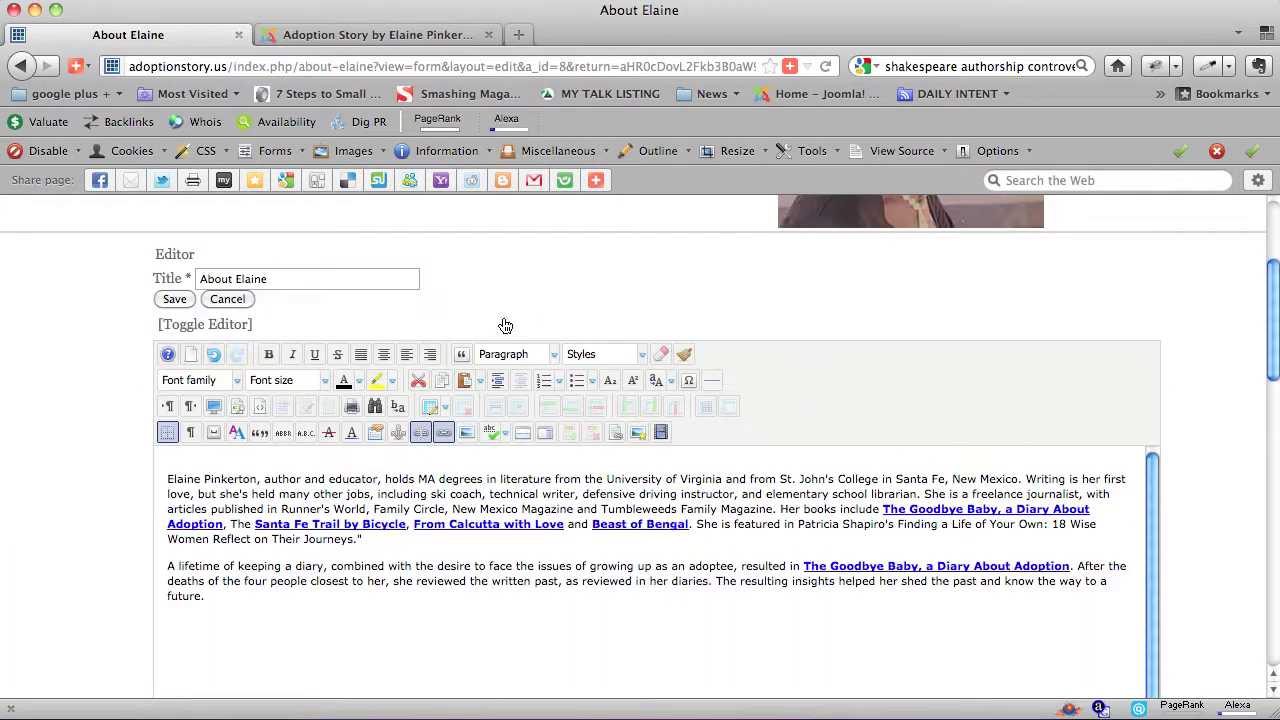
pyautogui.click(173, 300)
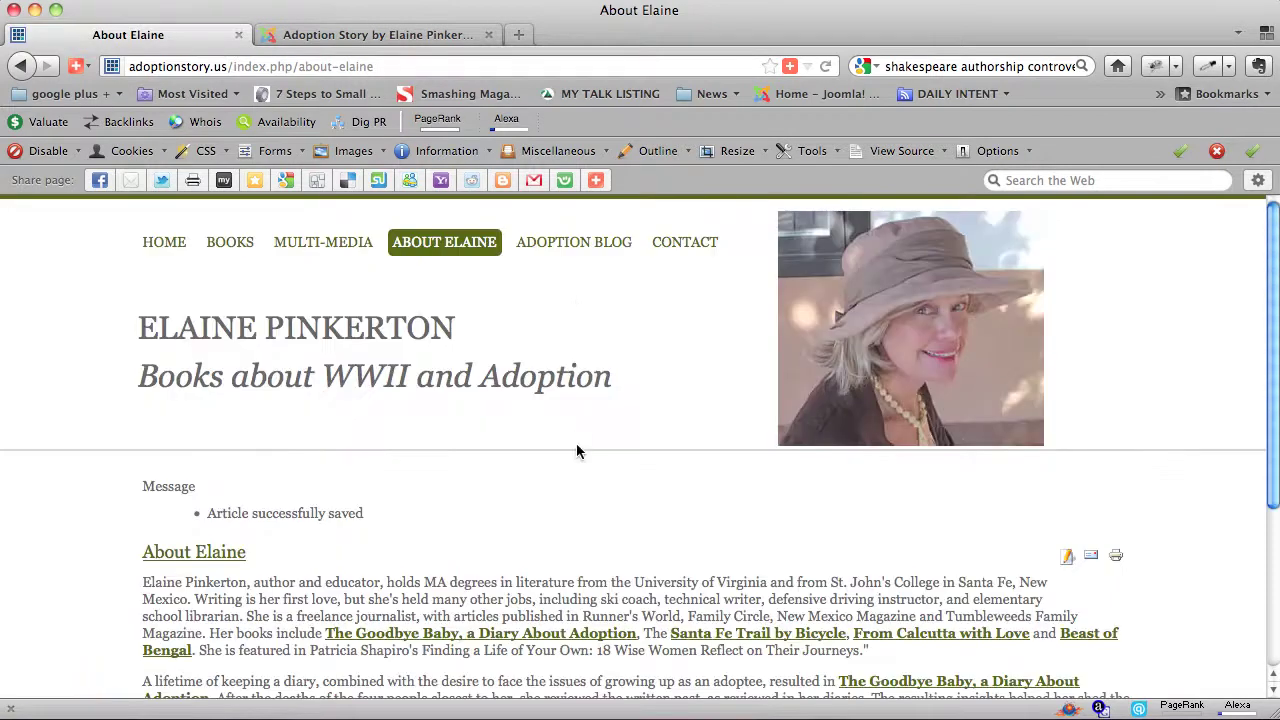
pyautogui.moveTo(367, 513); pyautogui.dragTo(155, 486)
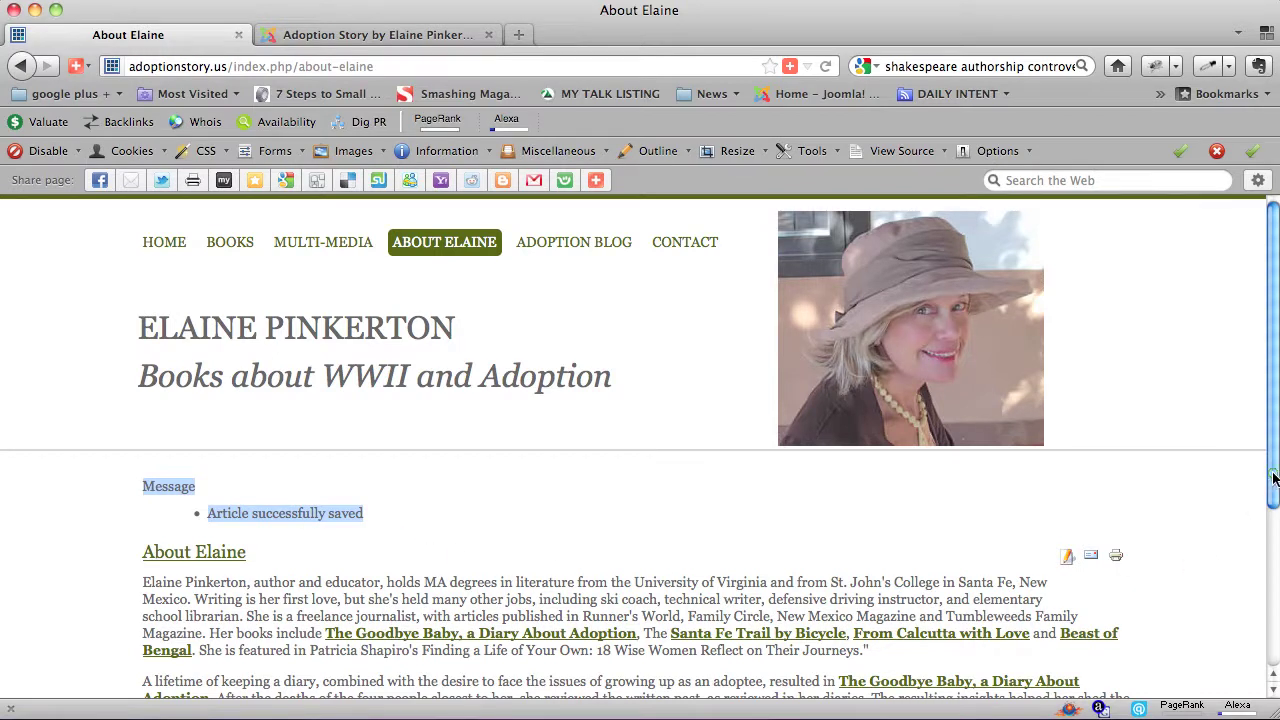
# Step: Test the "From Calcutta with Love" link on the About Elaine page and examine the title of the linked article
pyautogui.scroll(-3, 1273, 479)
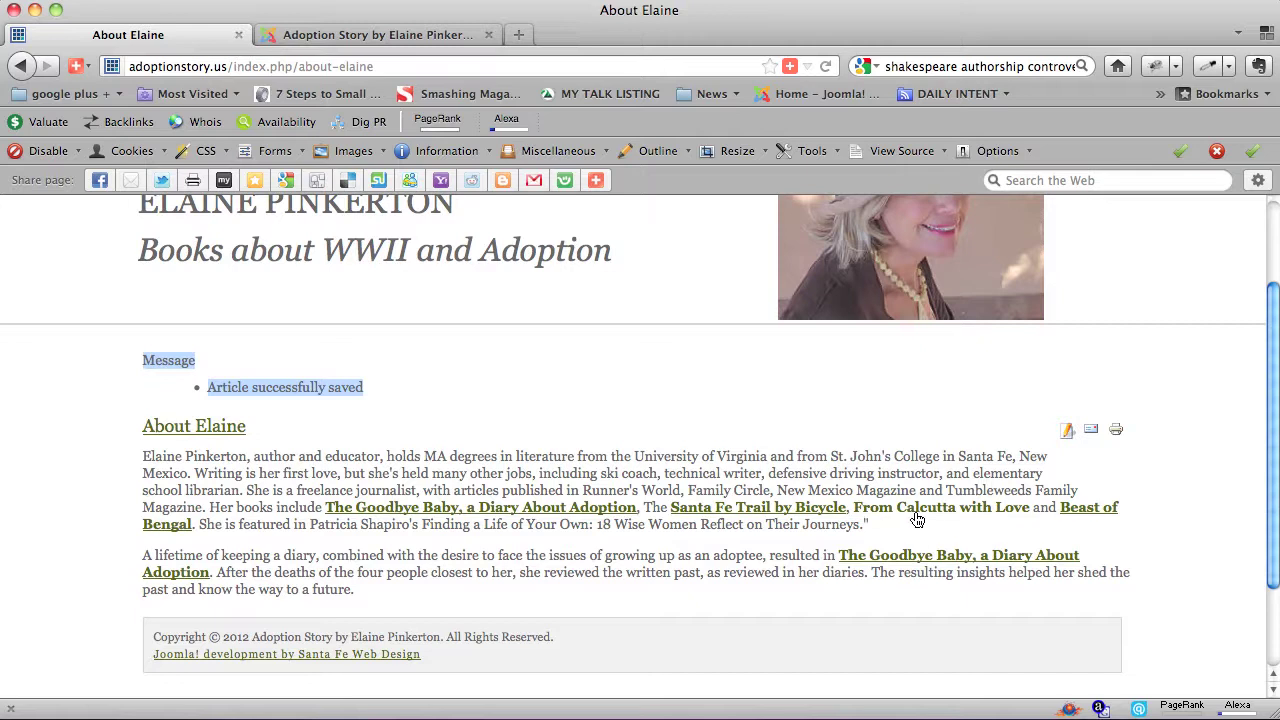
pyautogui.click(916, 510)
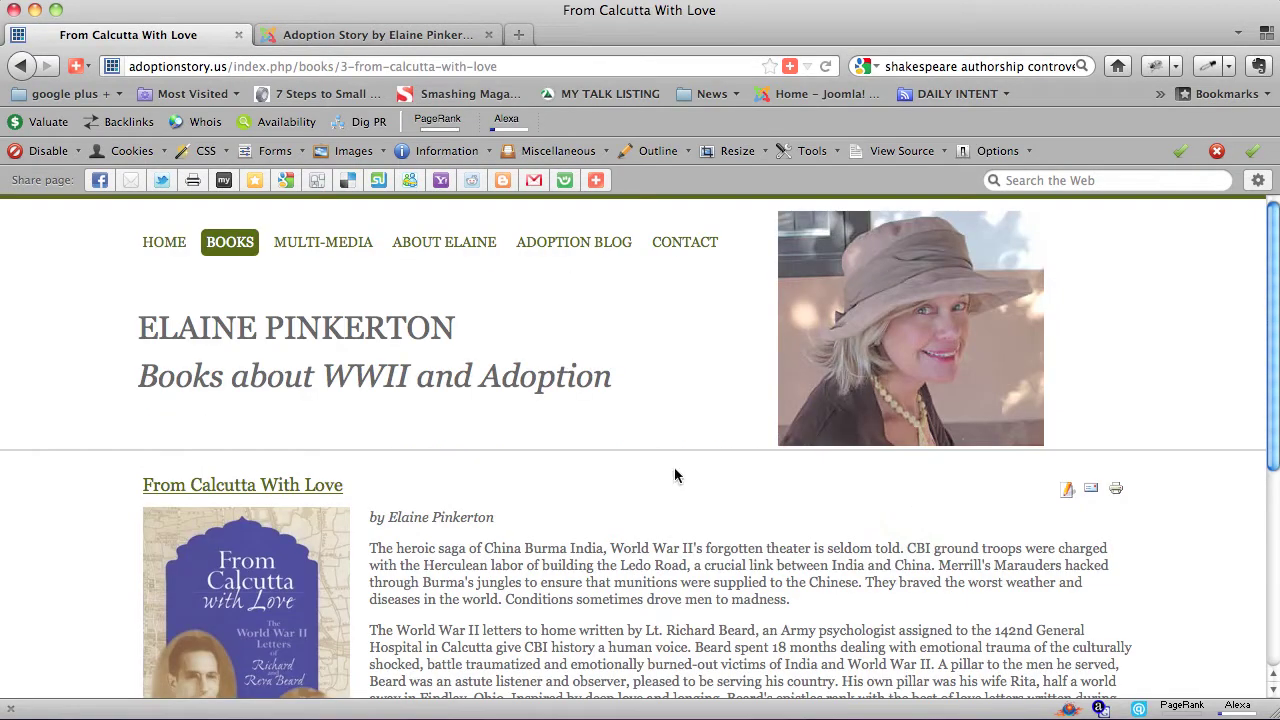
pyautogui.moveTo(377, 487); pyautogui.dragTo(143, 487)
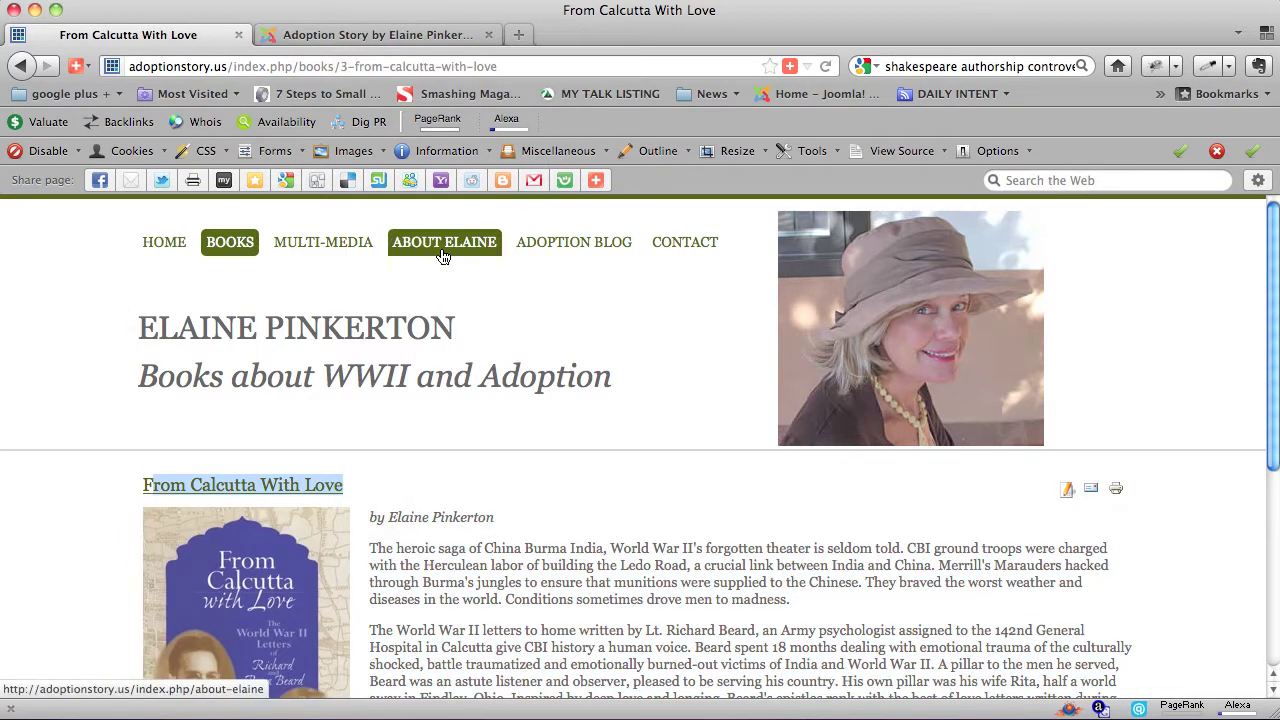
# Step: View the Adoption Blog page and open the article "Welcome to the Adoption Blog" to read its text
pyautogui.click(573, 246)
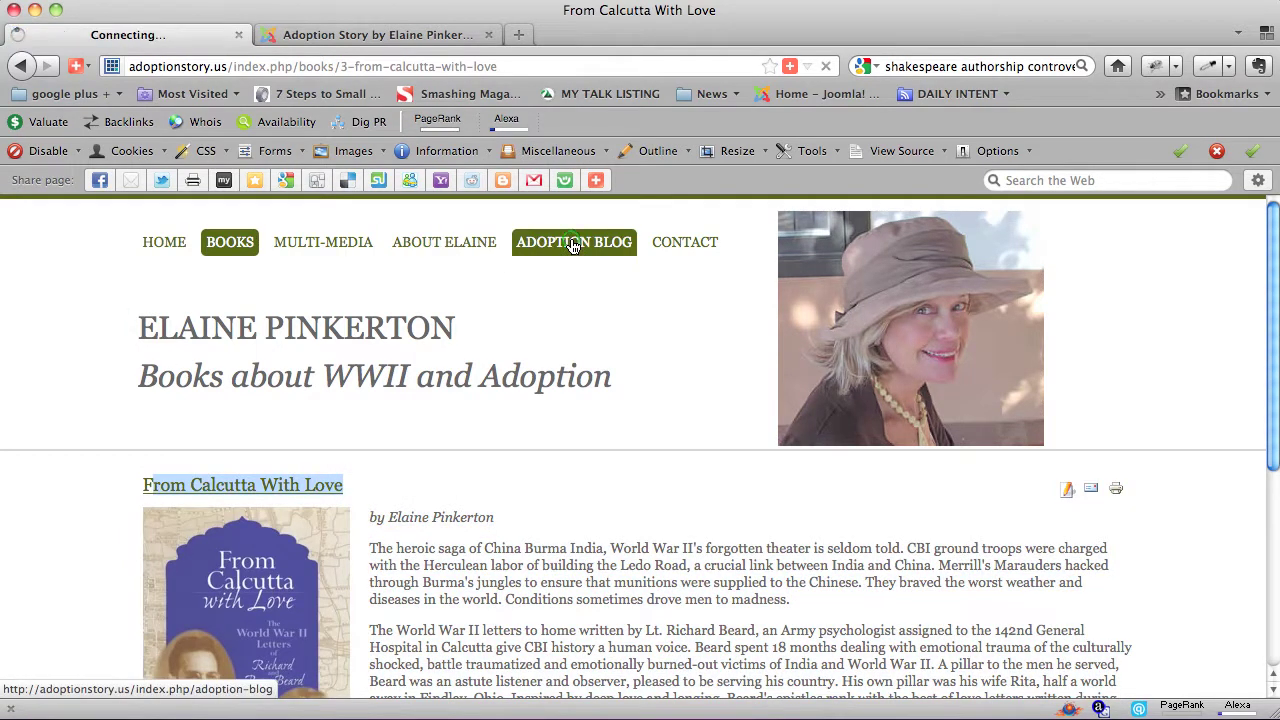
pyautogui.scroll(-2, 590, 530)
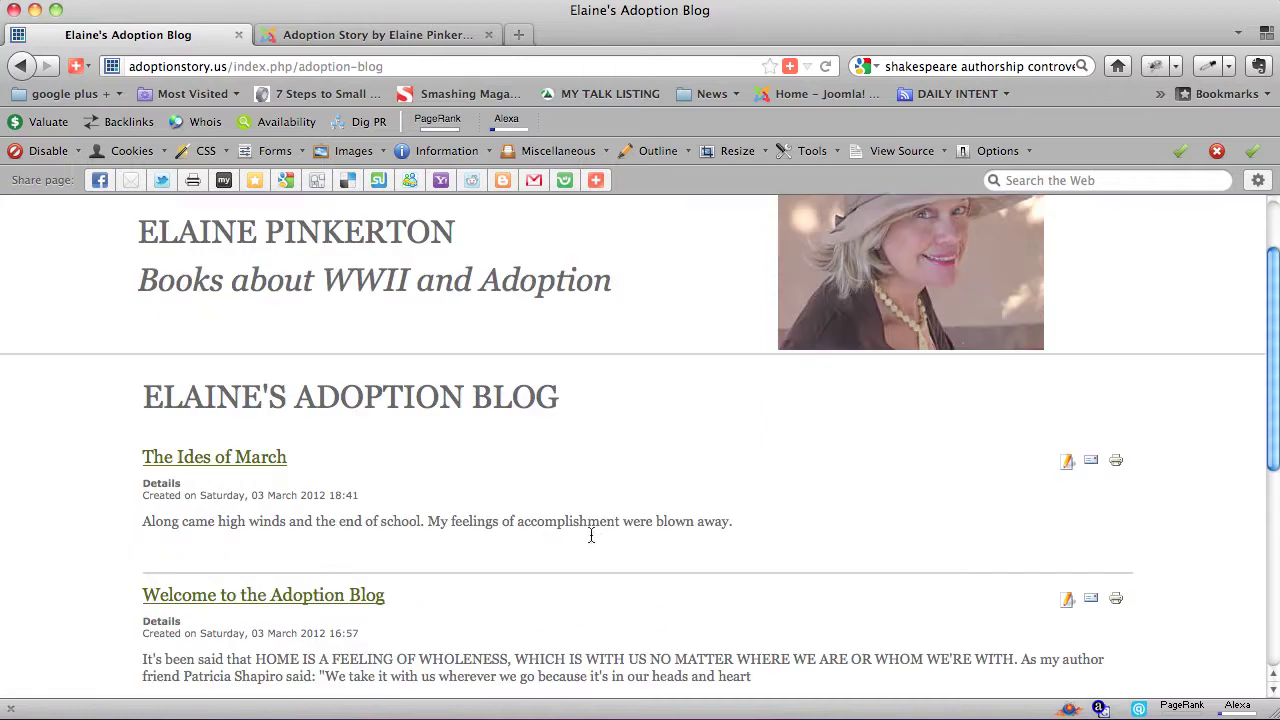
pyautogui.click(343, 595)
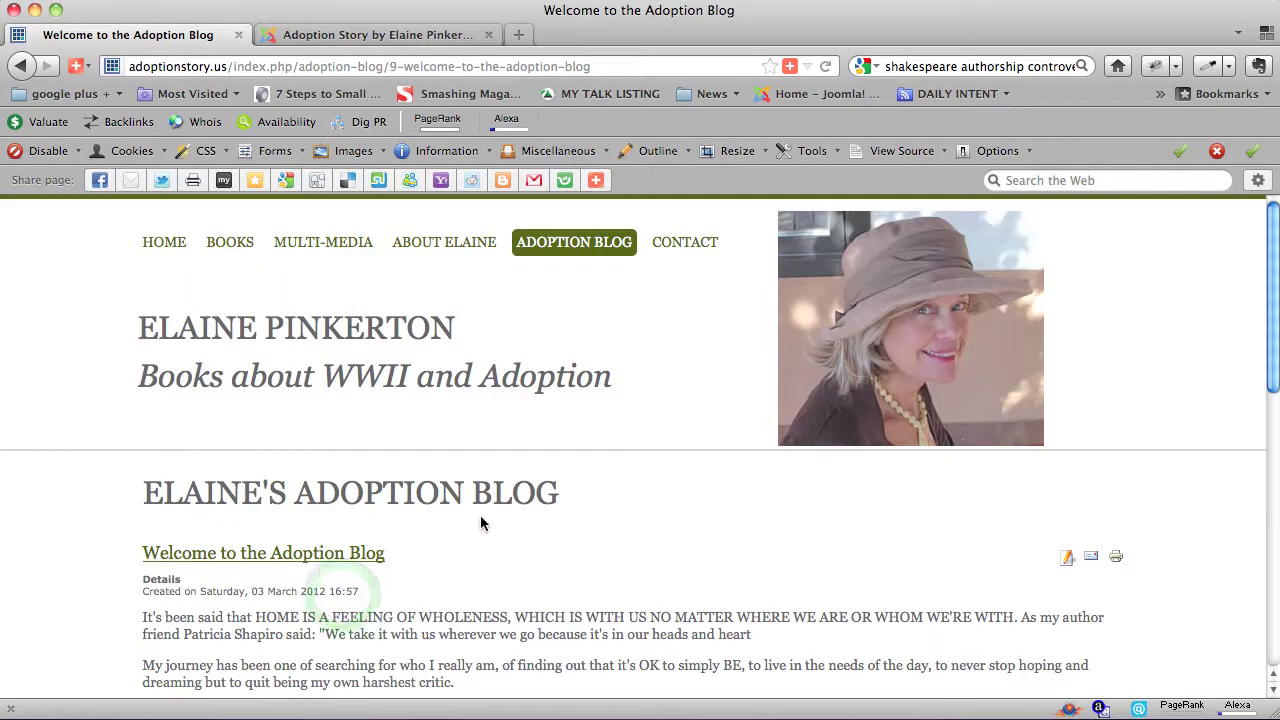
pyautogui.scroll(-6, 485, 520)
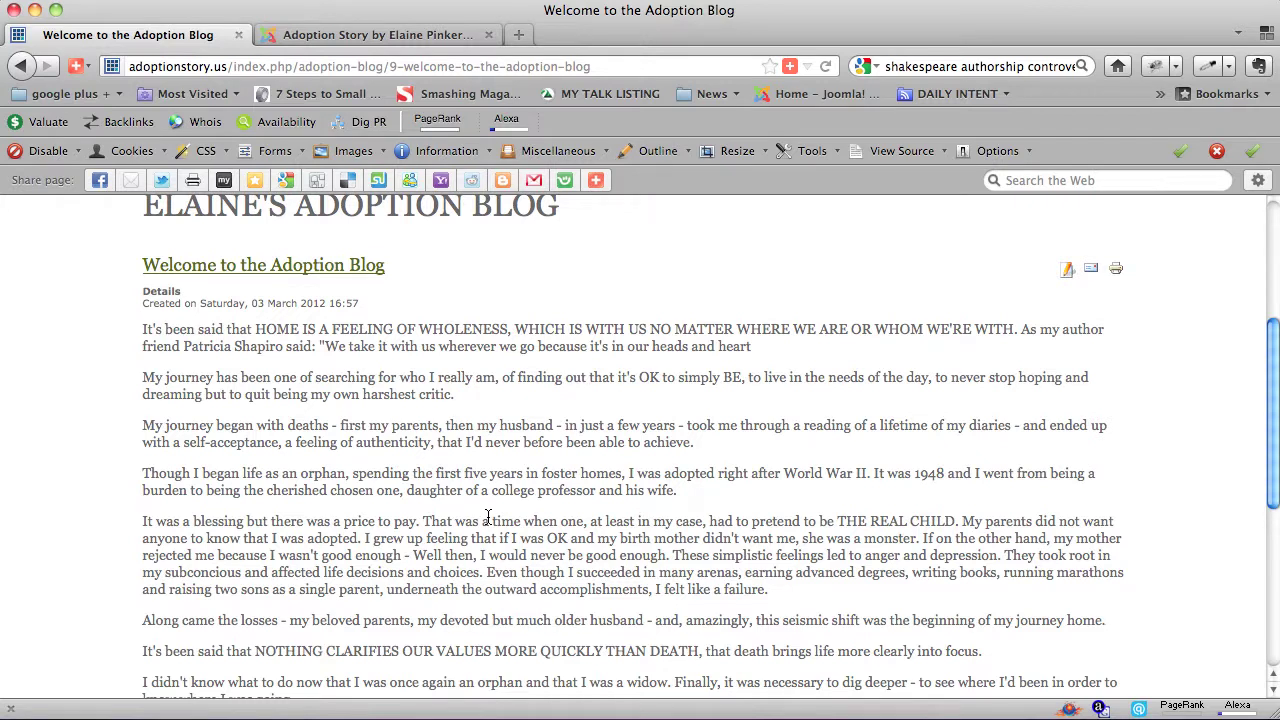
# Step: Examine the text of the "Welcome to the Adoption Blog" article and the domain name in its address
pyautogui.scroll(-7, 487, 517)
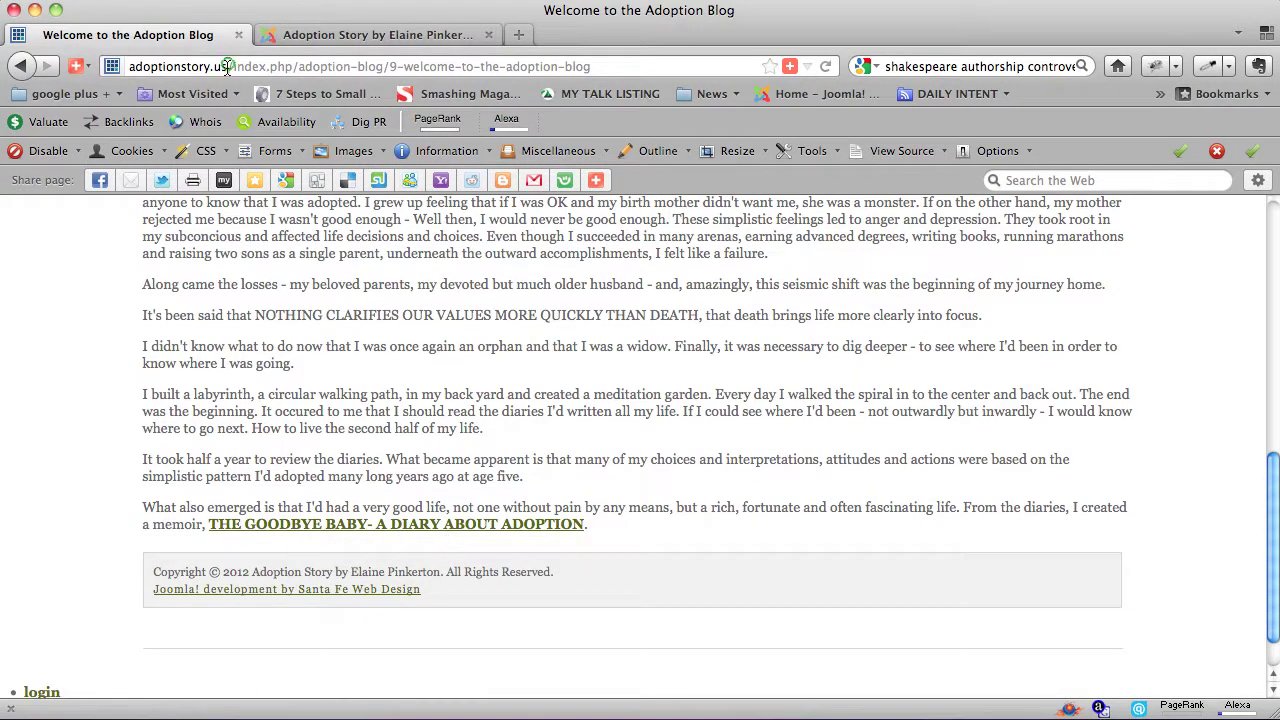
pyautogui.moveTo(228, 66); pyautogui.dragTo(128, 70)
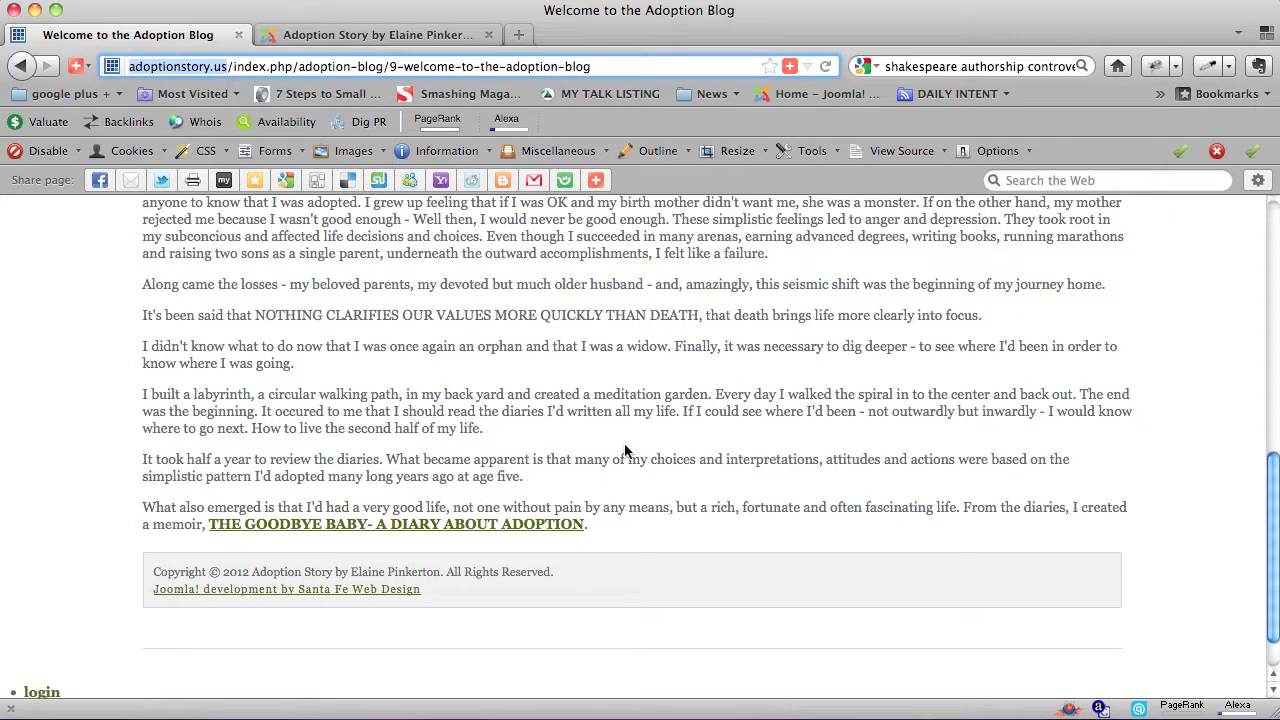
pyautogui.scroll(10, 618, 466)
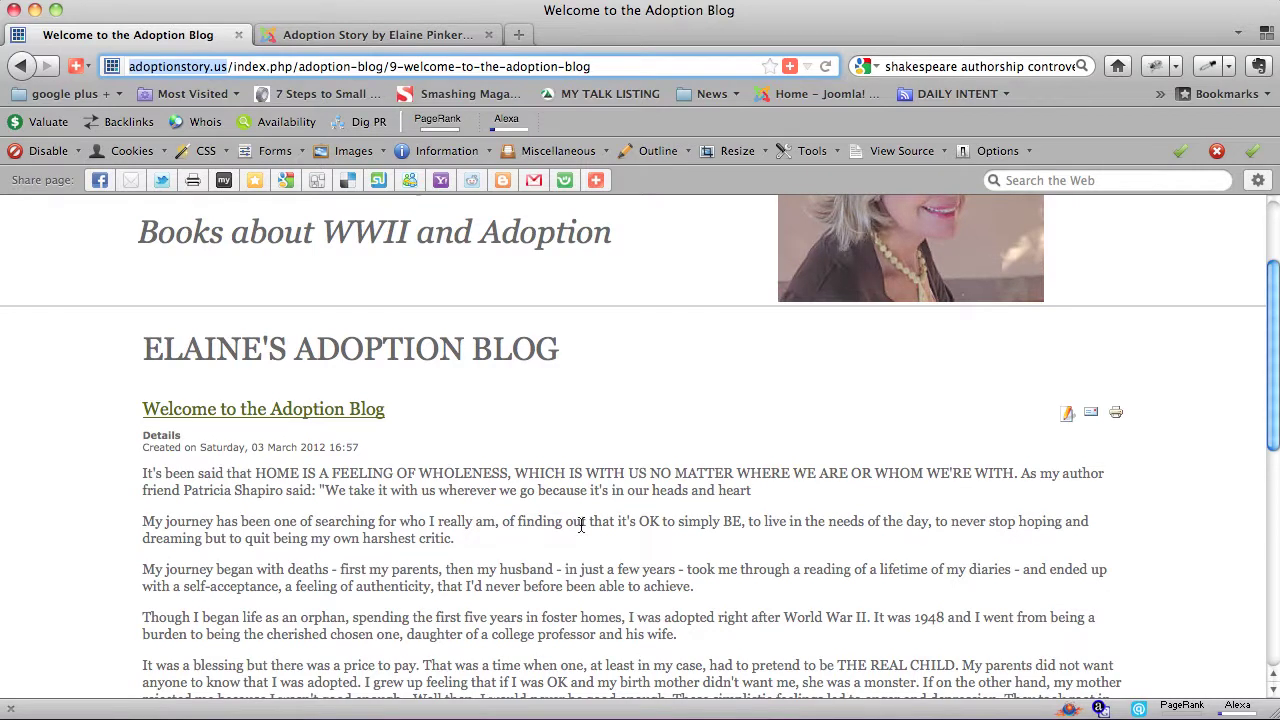
pyautogui.scroll(-2, 581, 525)
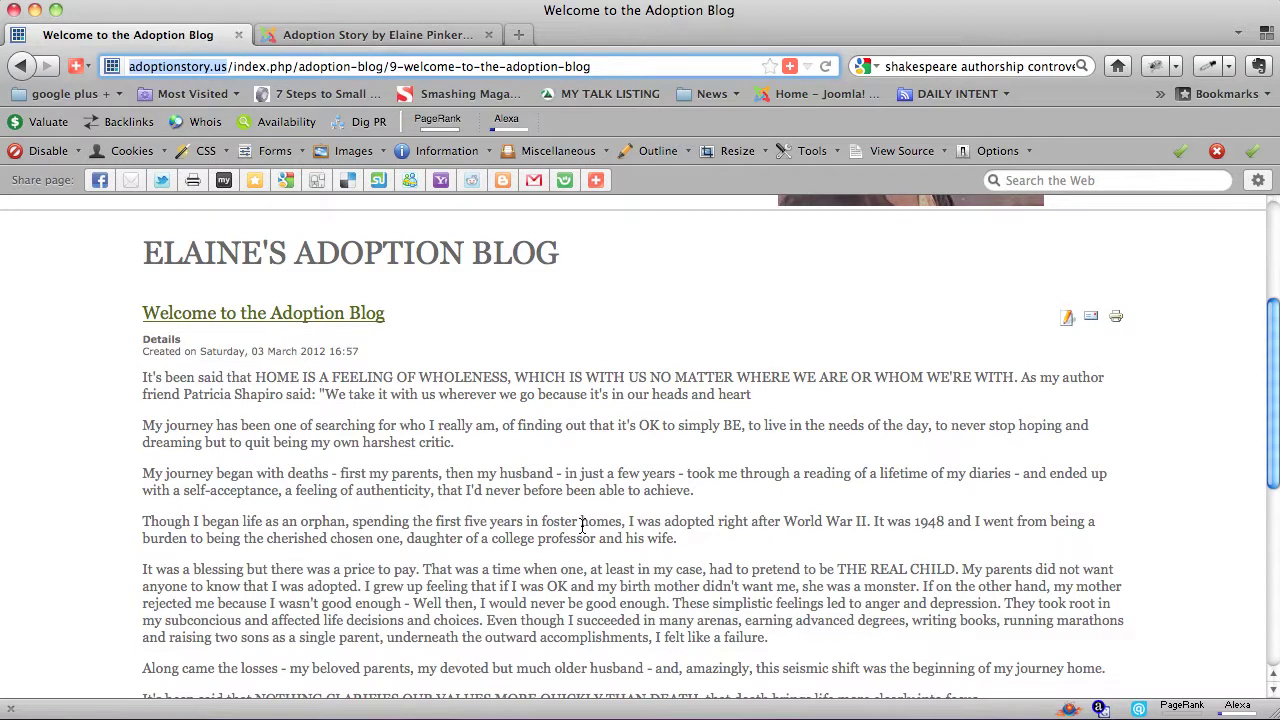
pyautogui.scroll(5, 582, 525)
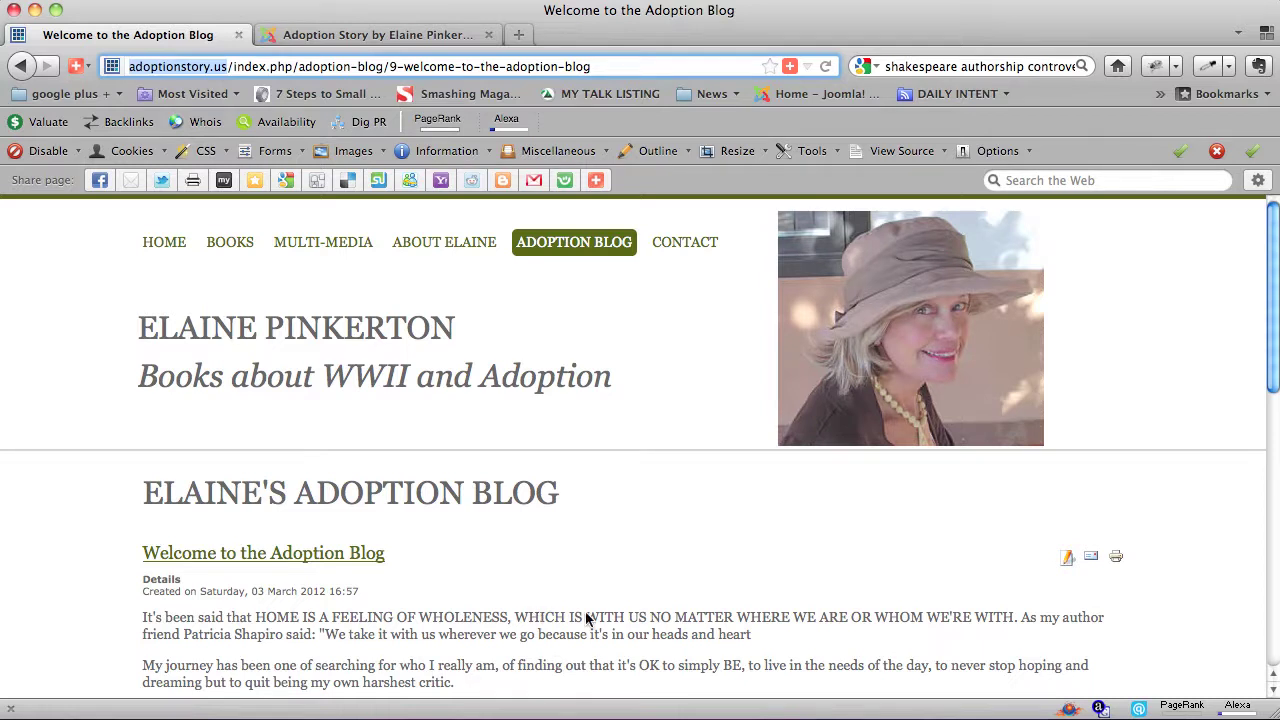
# Step: Edit the "Welcome to the Adoption Blog" article, inserting "of my adoption story," after "who I really am," in the second paragraph
pyautogui.click(1069, 557)
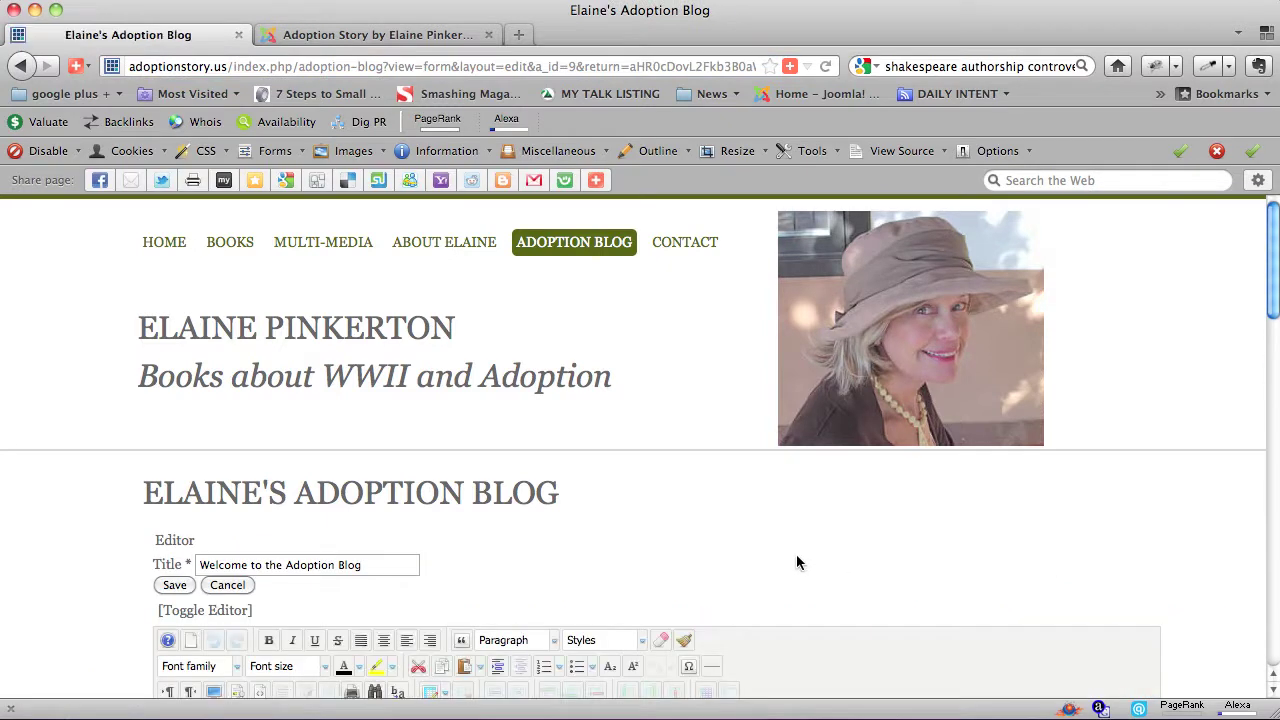
pyautogui.scroll(-3, 794, 548)
pyautogui.scroll(-1, 727, 601)
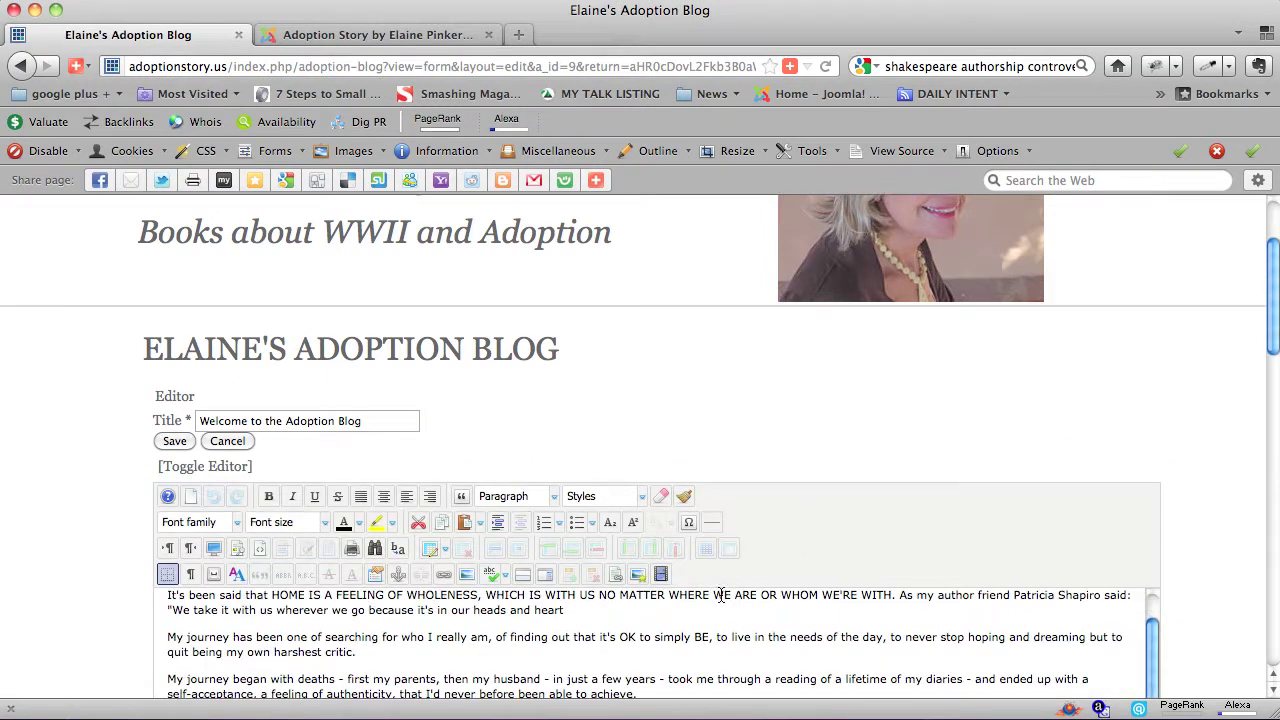
pyautogui.click(572, 614)
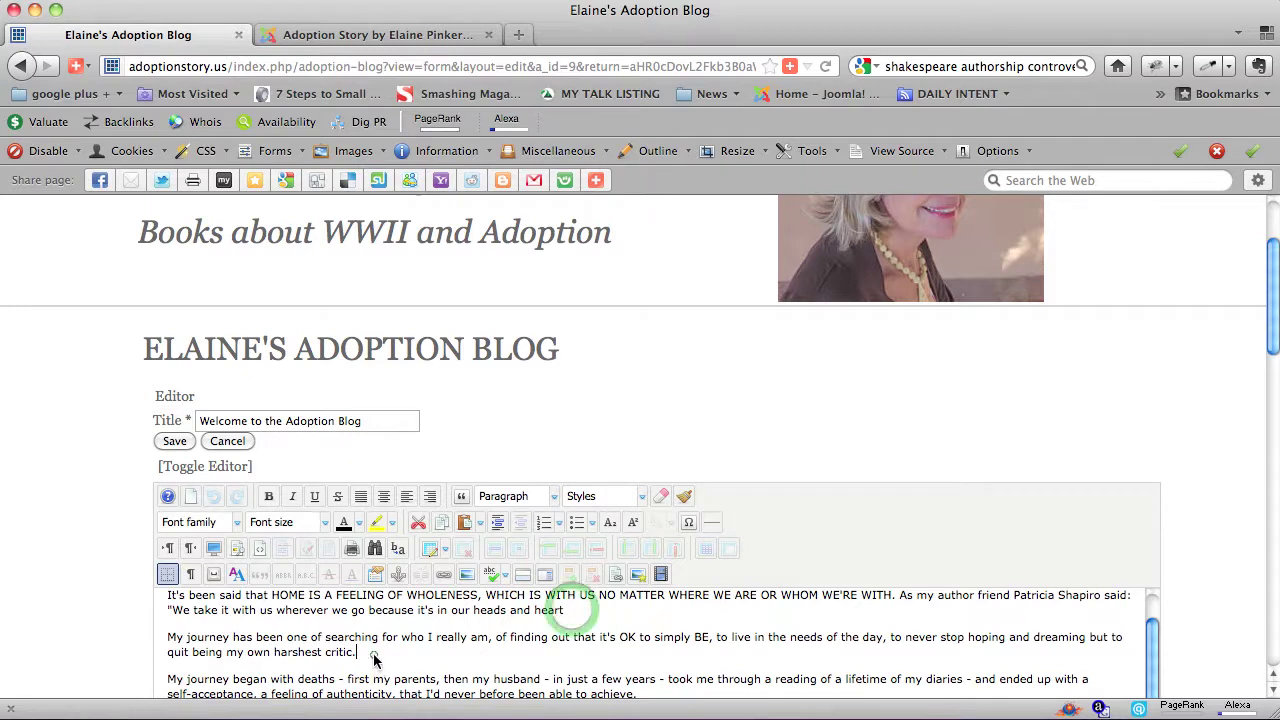
pyautogui.click(373, 660)
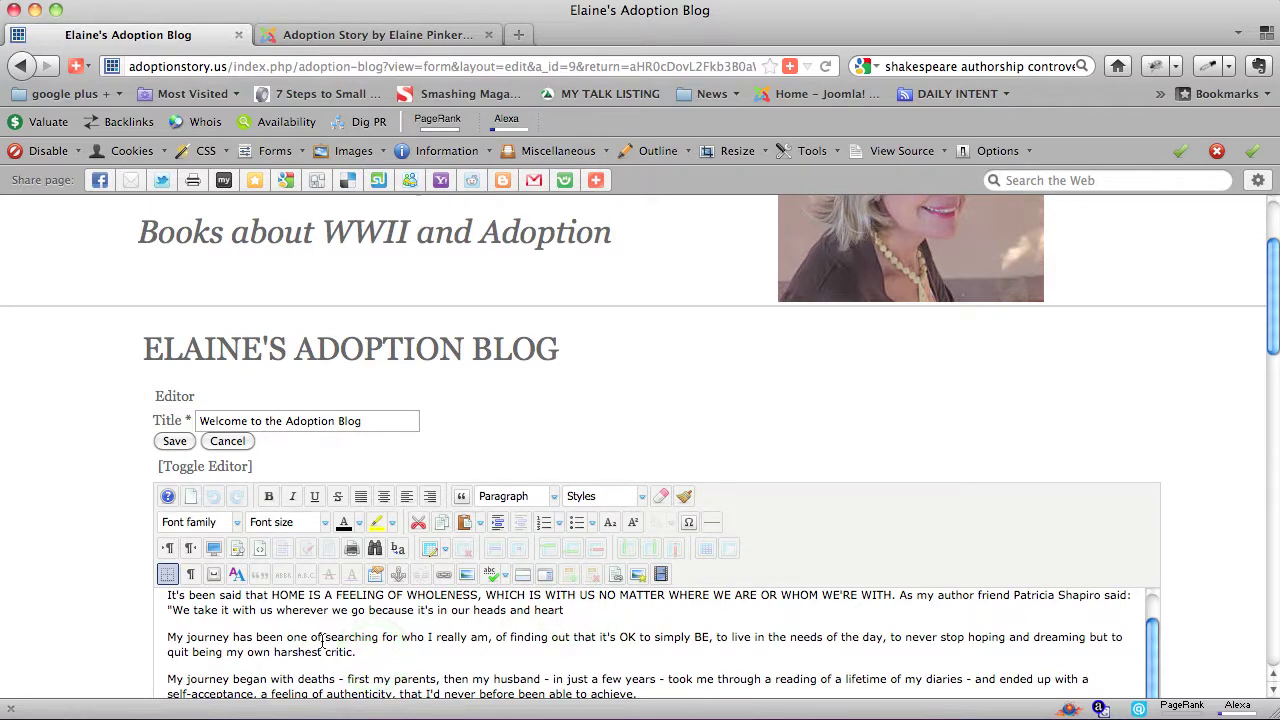
pyautogui.click(497, 640)
pyautogui.write('f my ado')
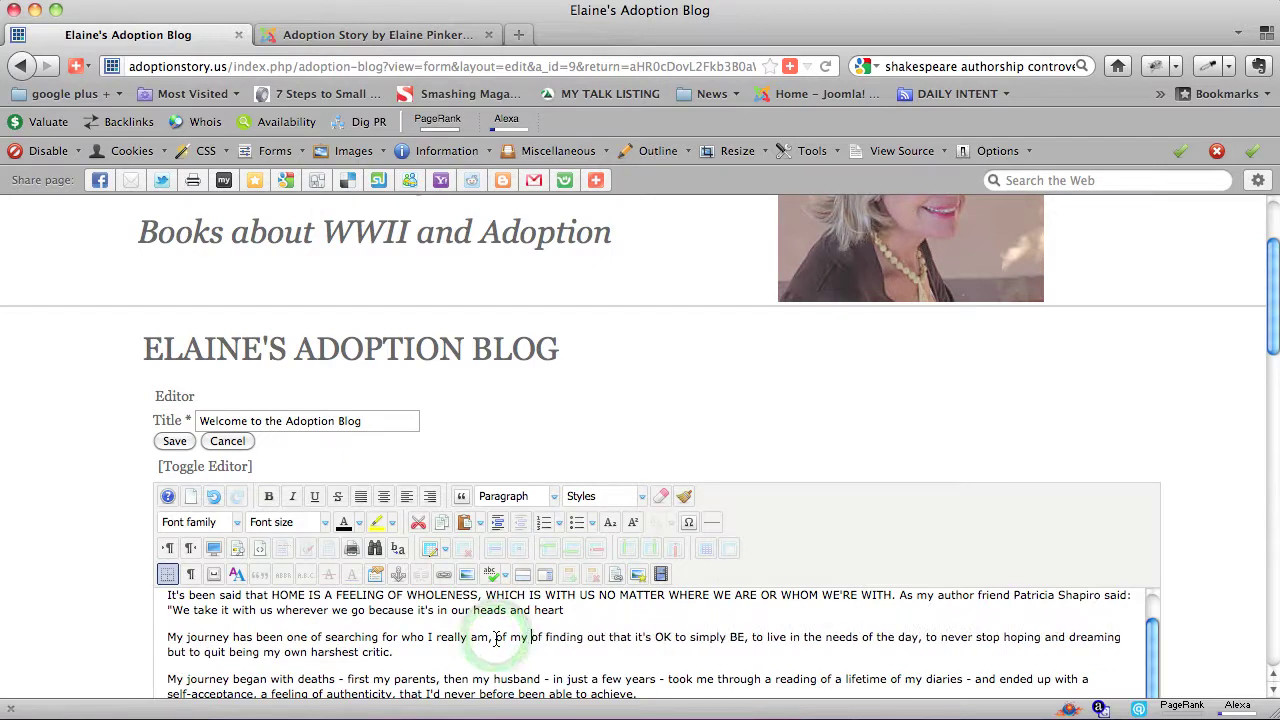
pyautogui.write('ption o')
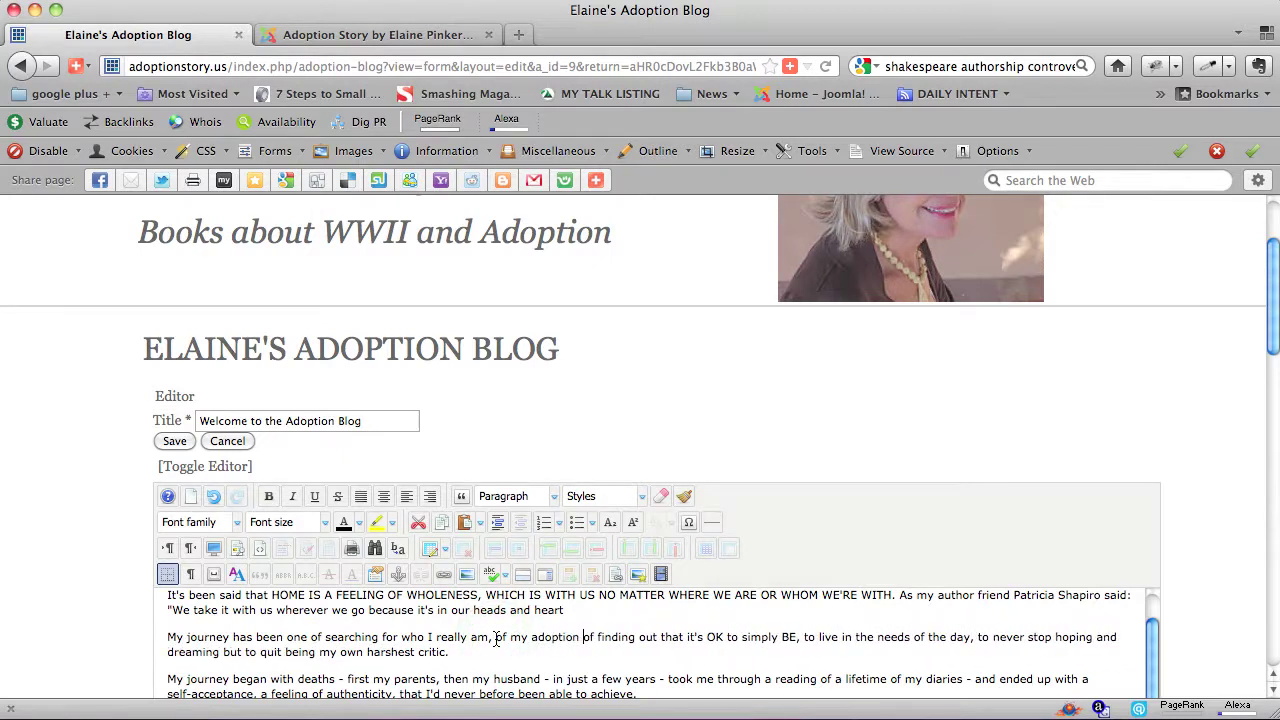
pyautogui.write('story,')
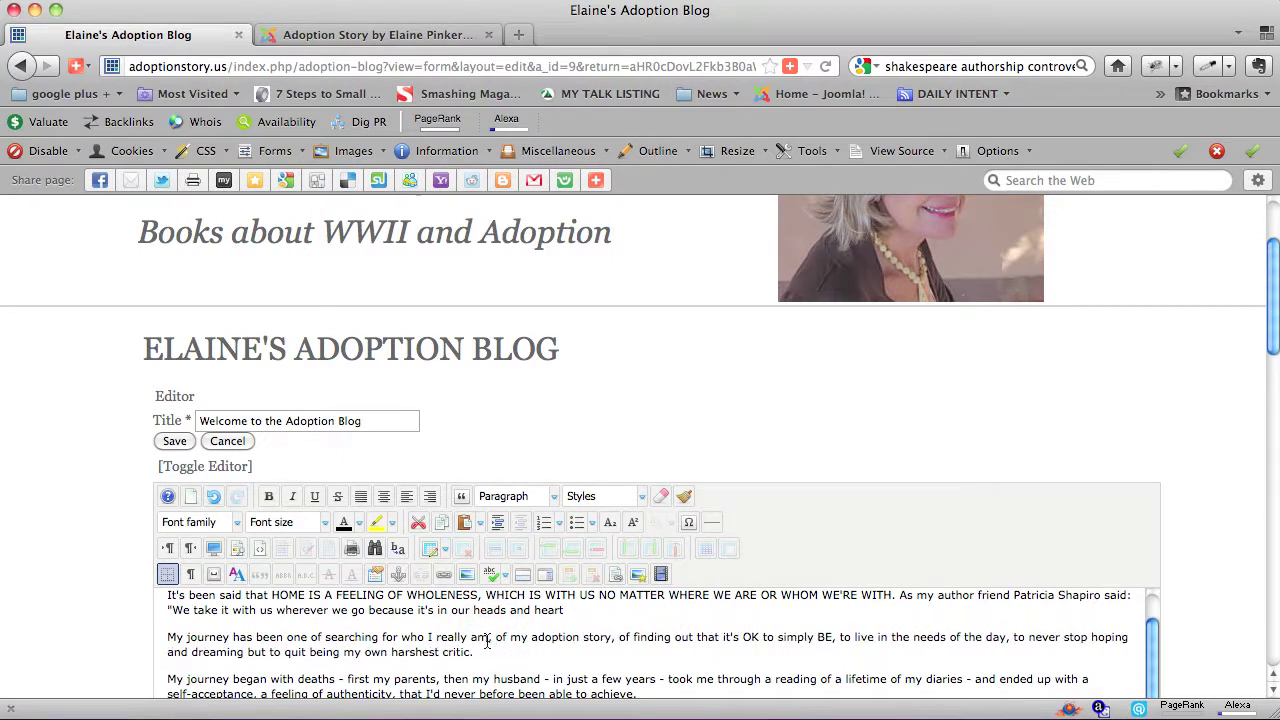
# Step: Link the words "adoption story" to the article "The Goodbye Baby, A Diary About Adoption" in the Books content category
pyautogui.moveTo(495, 640); pyautogui.dragTo(612, 641)
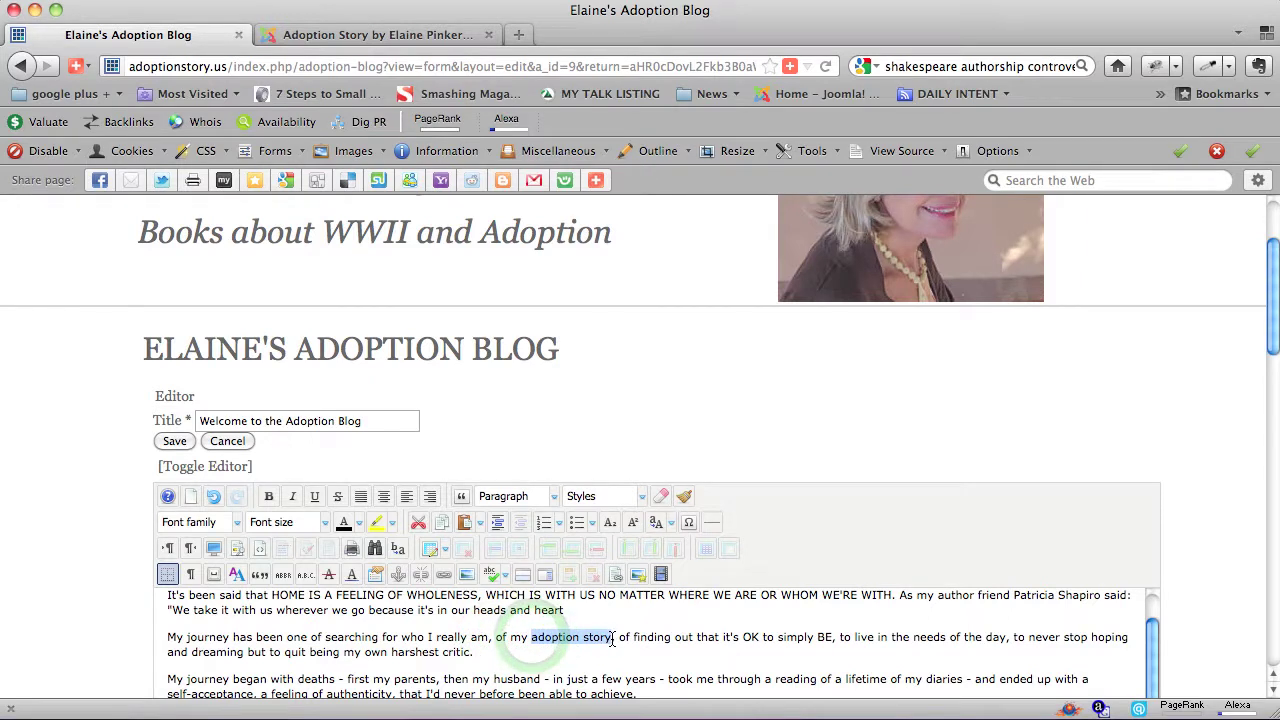
pyautogui.click(441, 575)
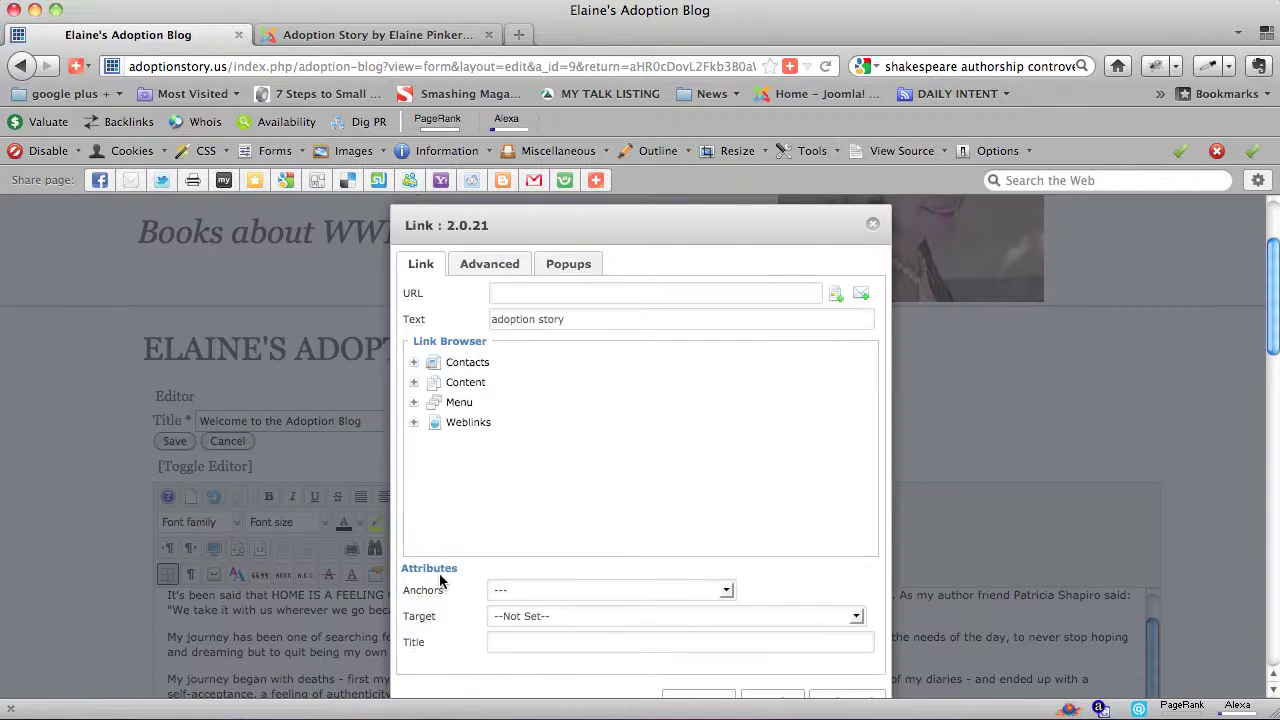
pyautogui.click(474, 387)
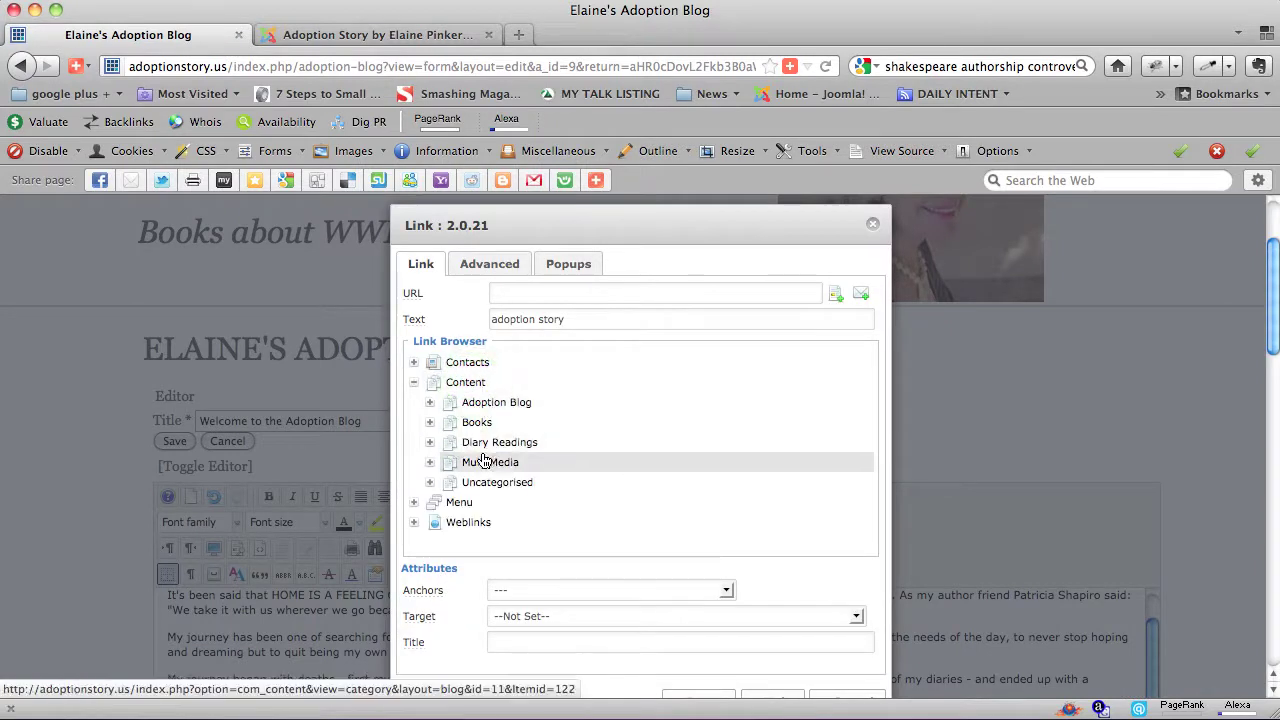
pyautogui.click(479, 418)
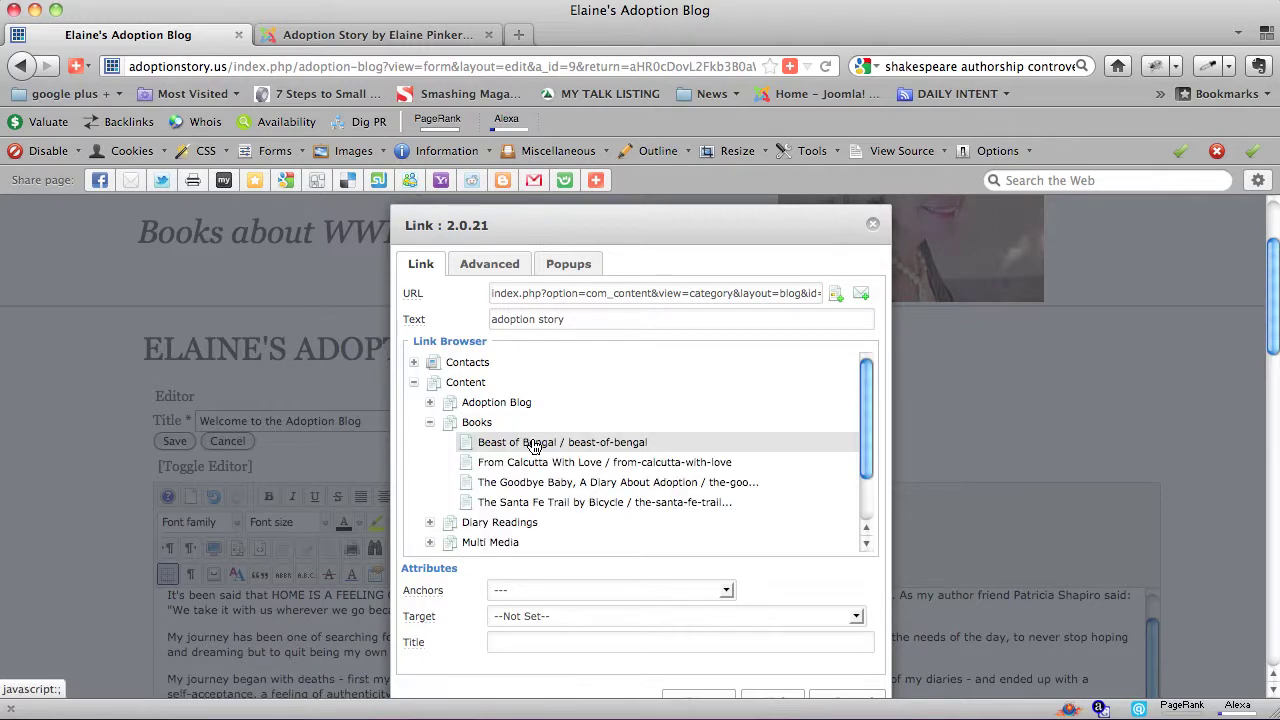
pyautogui.click(535, 484)
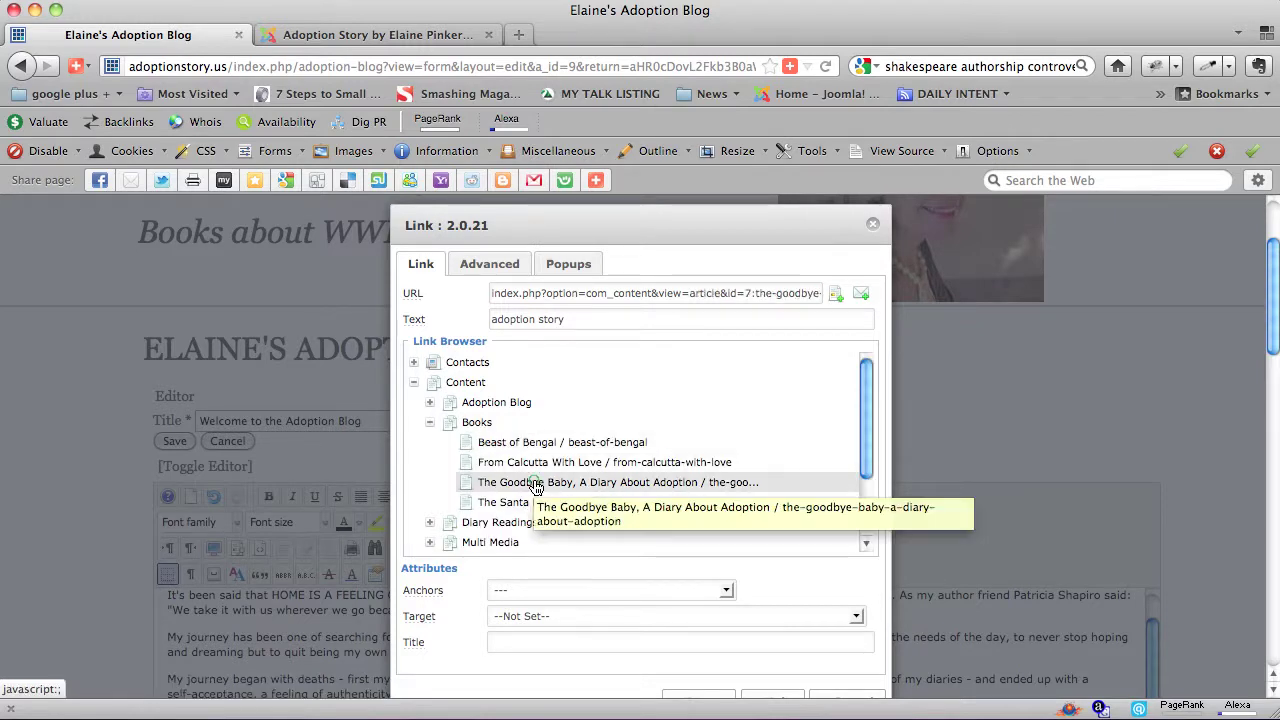
pyautogui.scroll(-3, 944, 450)
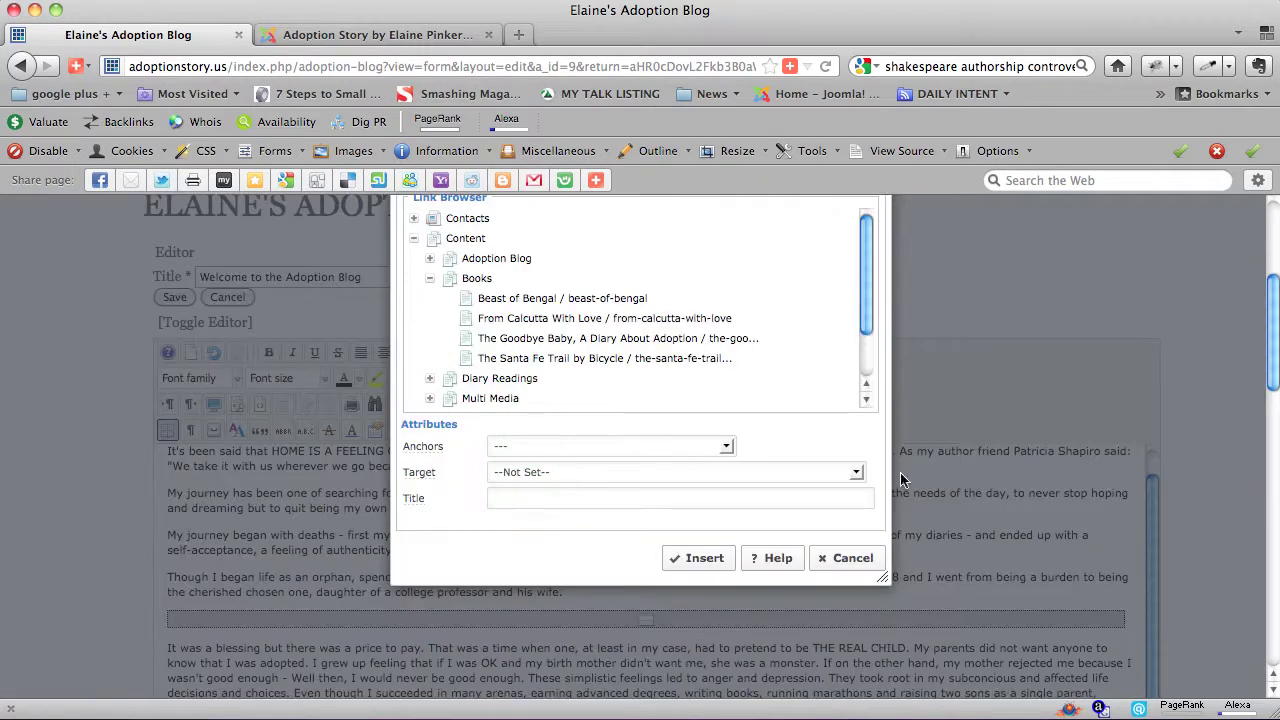
pyautogui.click(705, 558)
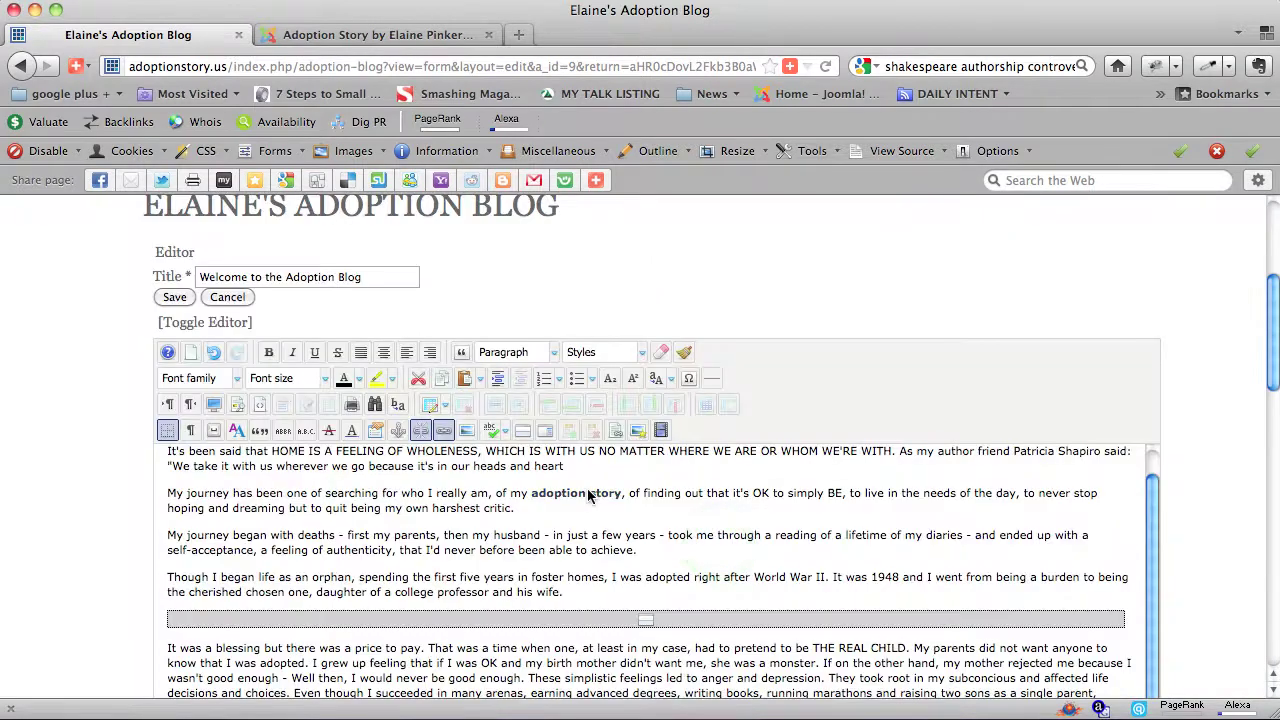
# Step: Save the edited Adoption Blog article and test its "adoption story" link
pyautogui.click(175, 297)
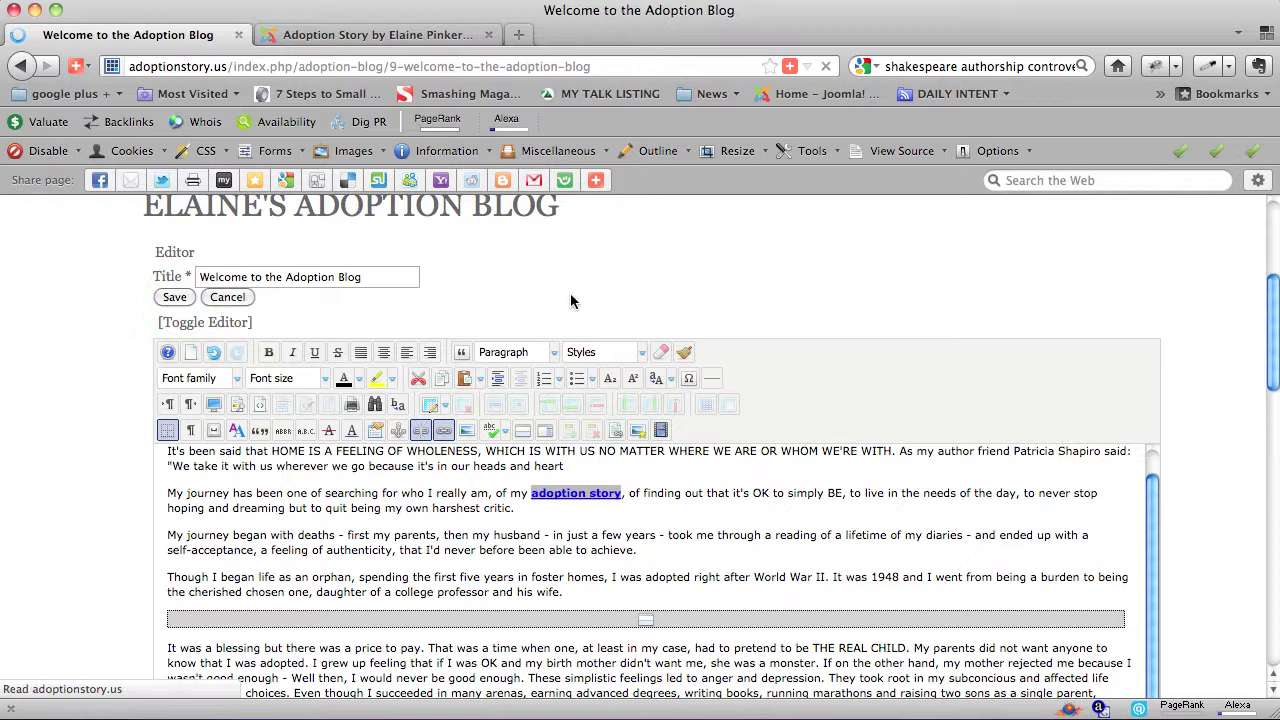
pyautogui.scroll(-4, 664, 340)
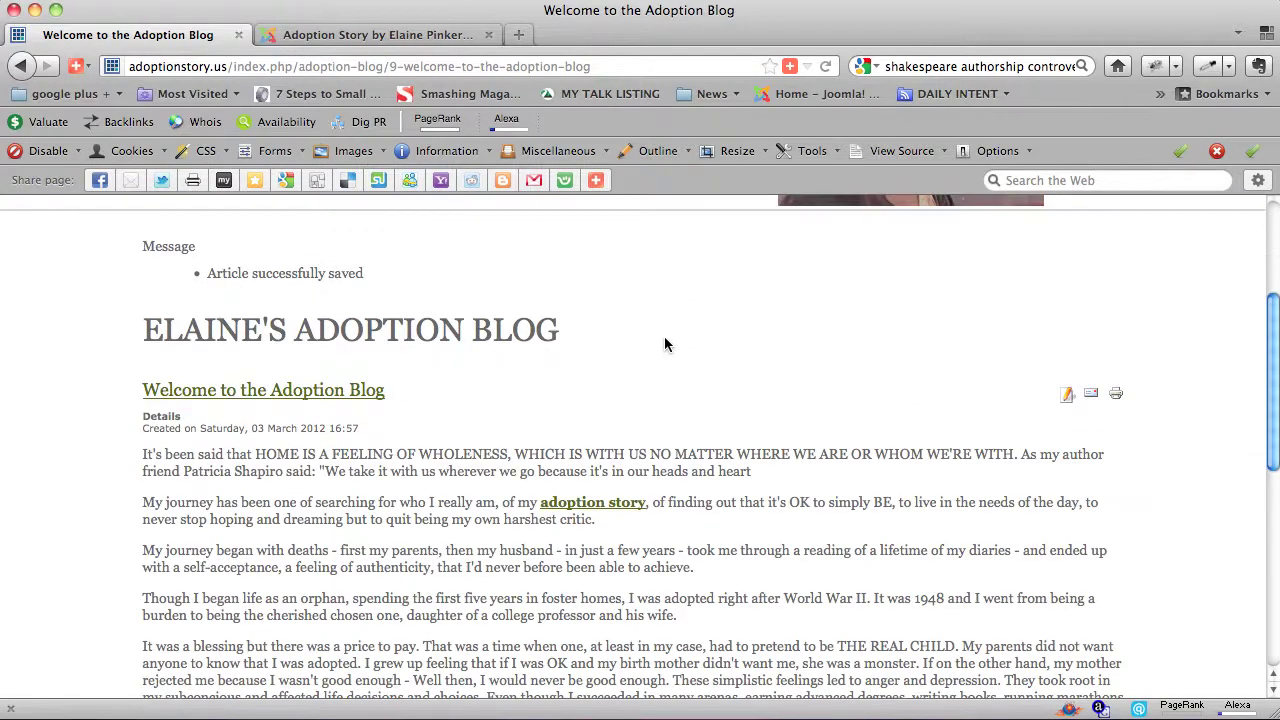
pyautogui.click(618, 508)
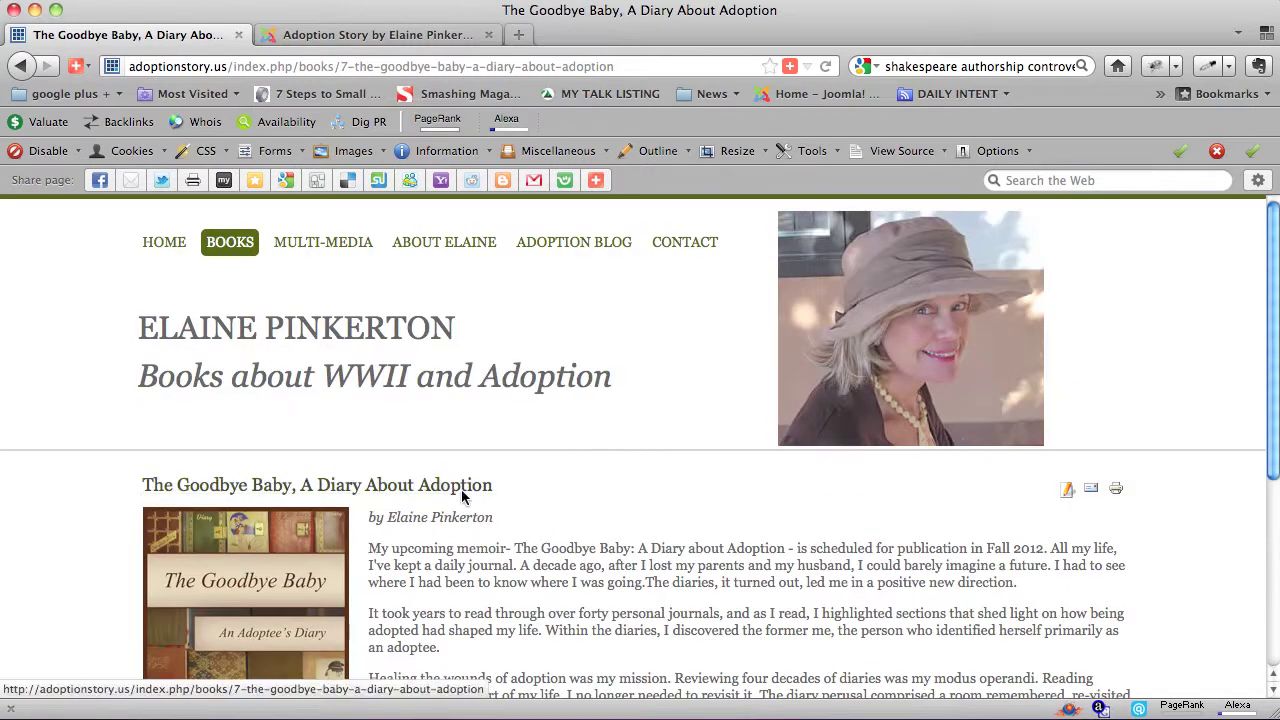
# Step: Examine the Goodbye Baby article's body text, its mention of the book title, the page title, the heading and the domain name for keyword relevance
pyautogui.scroll(-2, 605, 476)
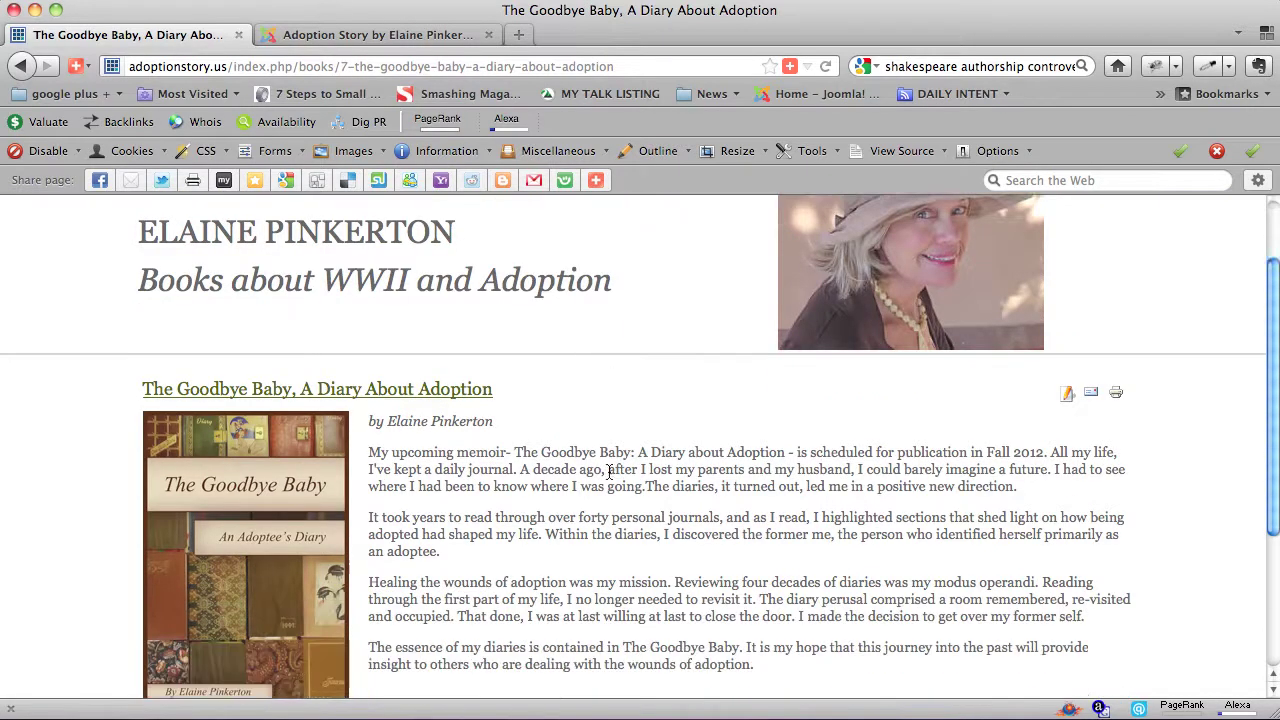
pyautogui.scroll(-1, 609, 469)
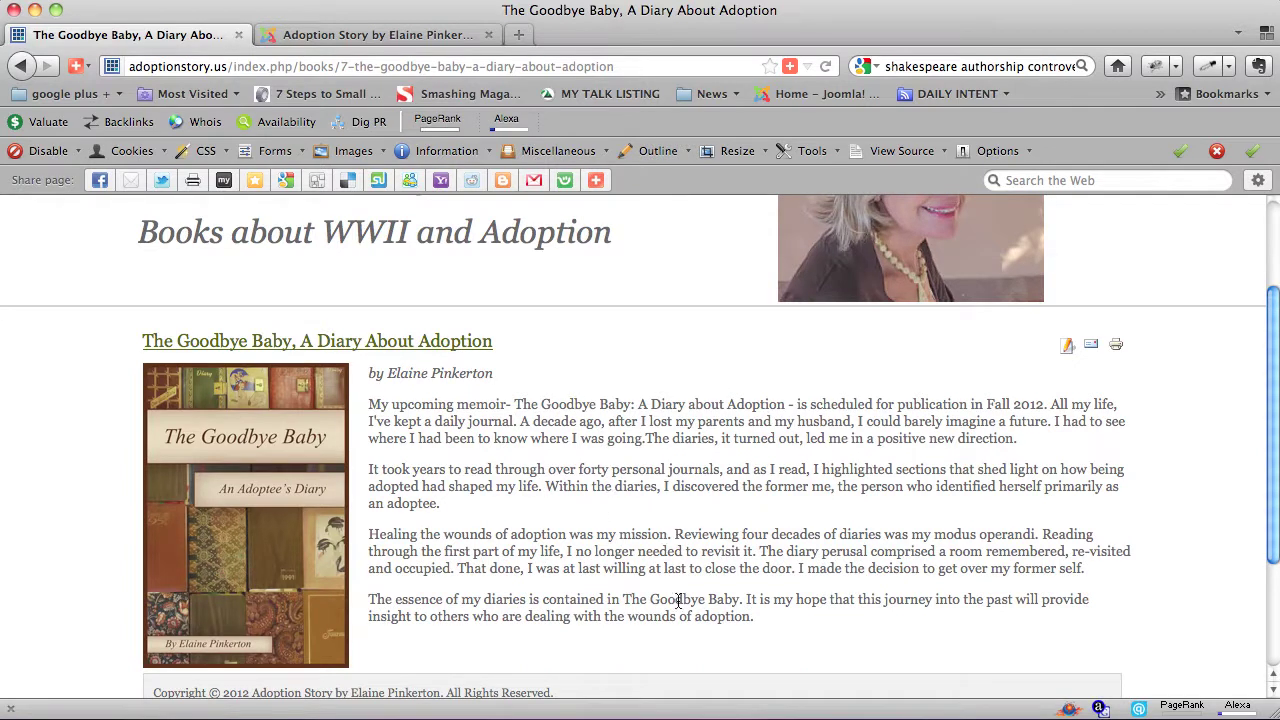
pyautogui.moveTo(766, 631); pyautogui.dragTo(363, 407)
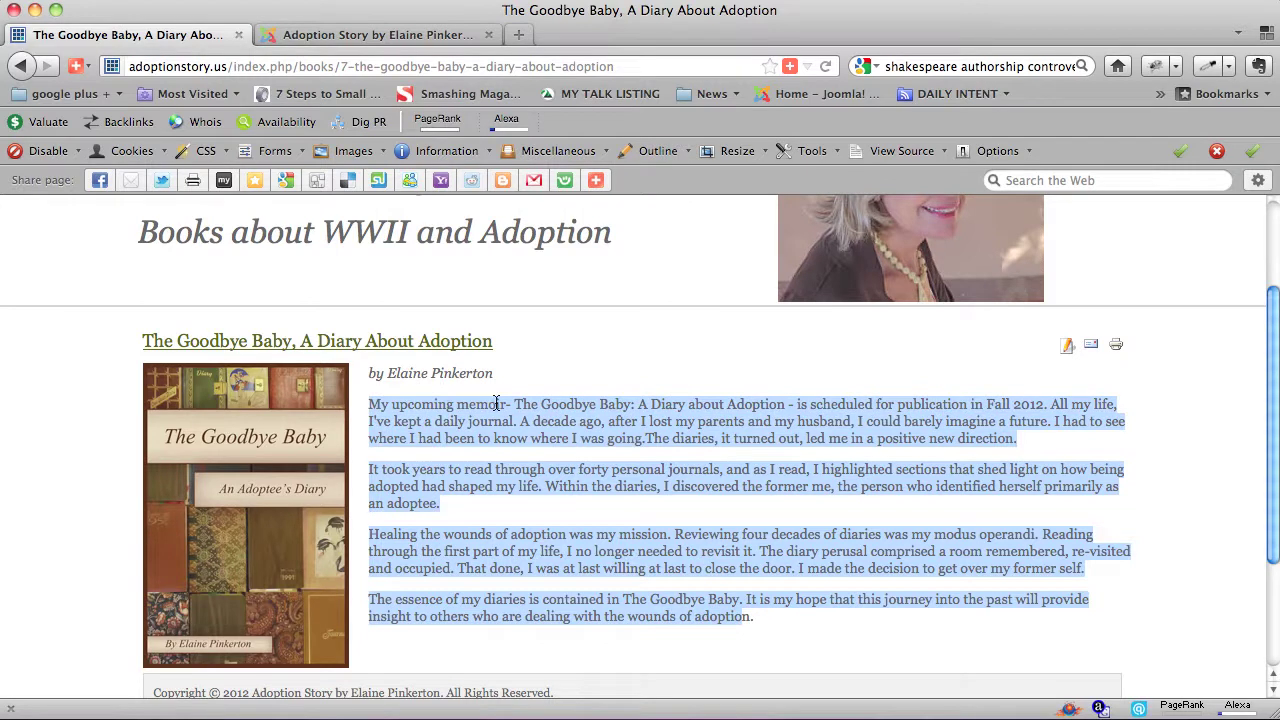
pyautogui.moveTo(514, 404); pyautogui.dragTo(790, 406)
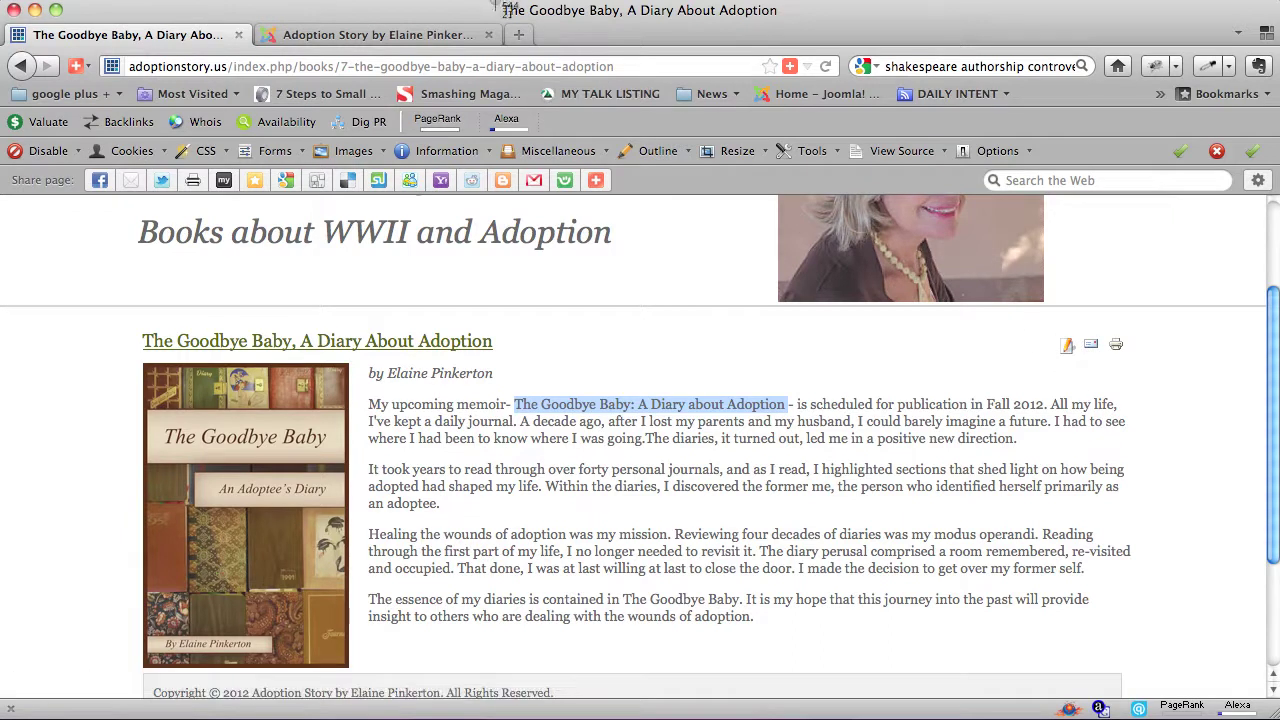
pyautogui.moveTo(500, 3); pyautogui.dragTo(797, 37)
pyautogui.moveTo(493, 349); pyautogui.dragTo(126, 321)
pyautogui.moveTo(496, 345); pyautogui.dragTo(366, 346)
pyautogui.click(366, 346)
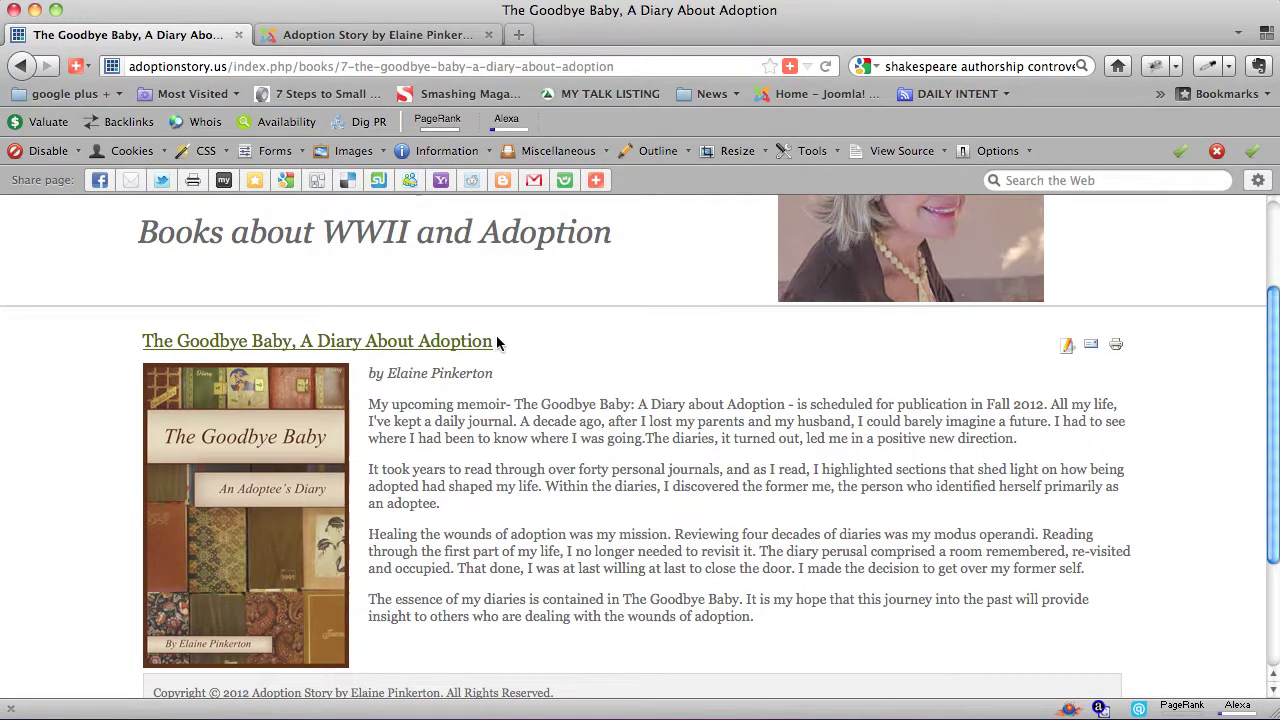
pyautogui.moveTo(496, 341); pyautogui.dragTo(143, 327)
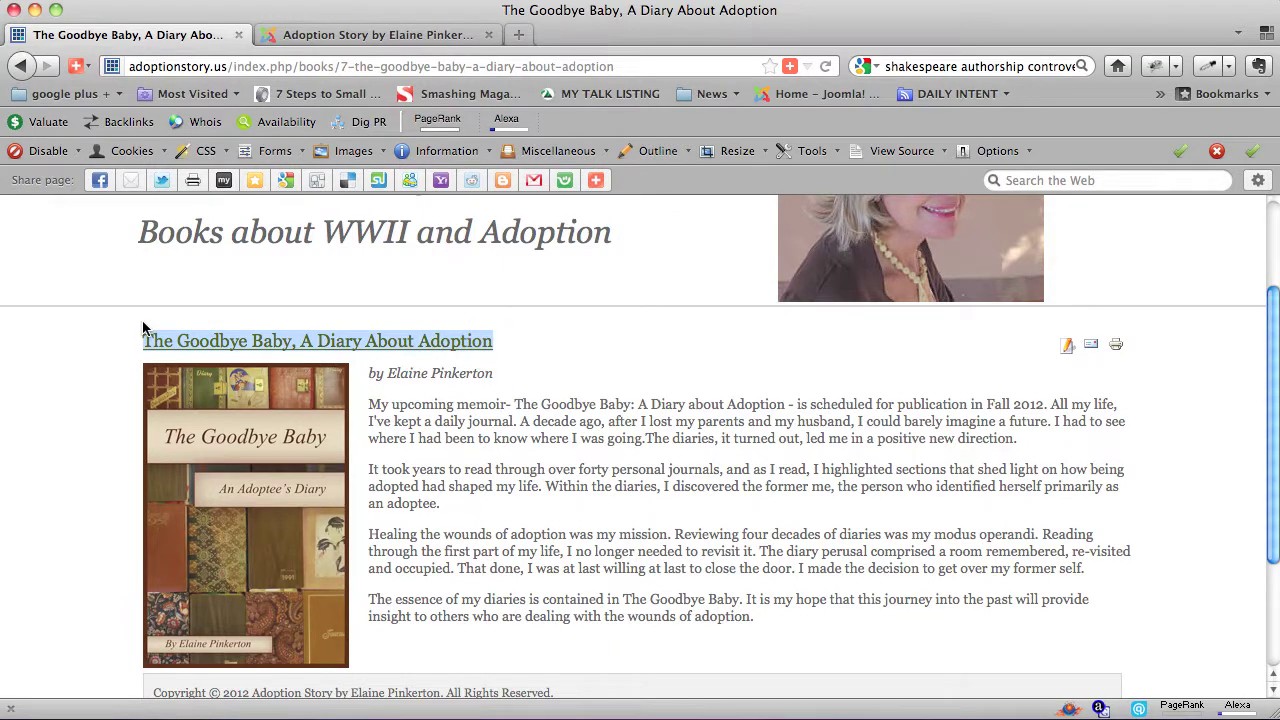
pyautogui.click(143, 327)
pyautogui.click(222, 66)
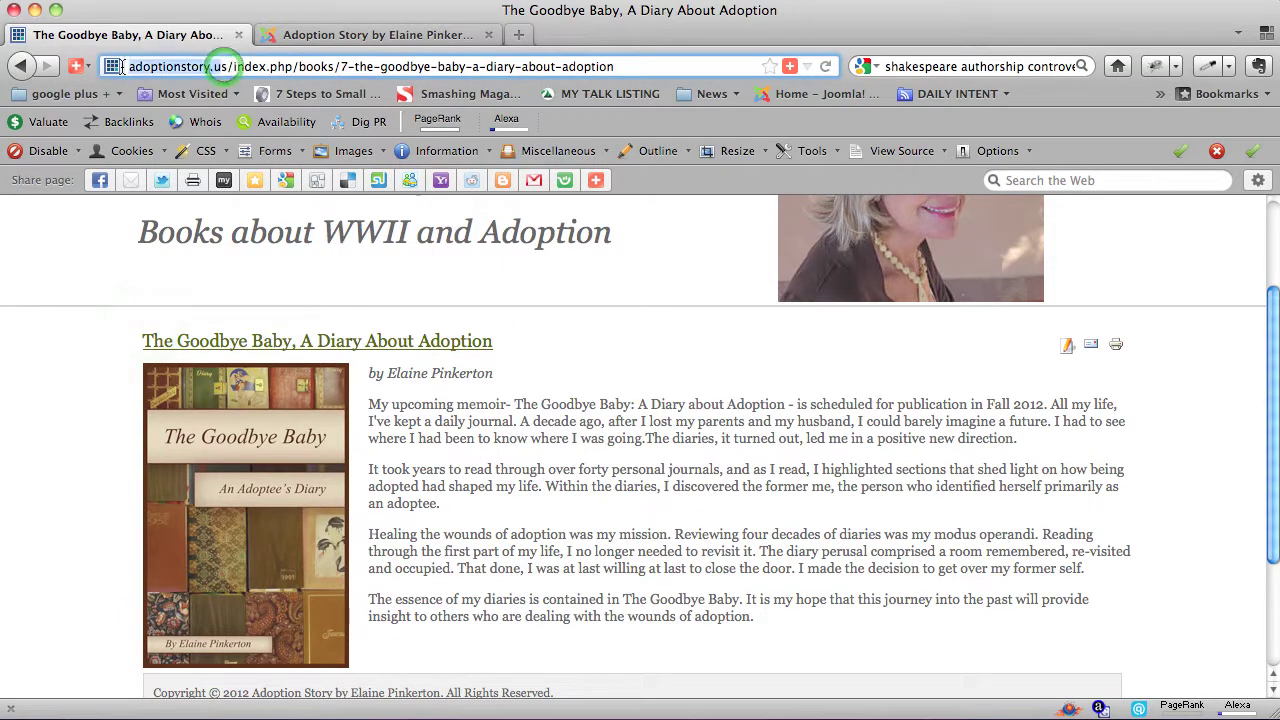
pyautogui.click(523, 408)
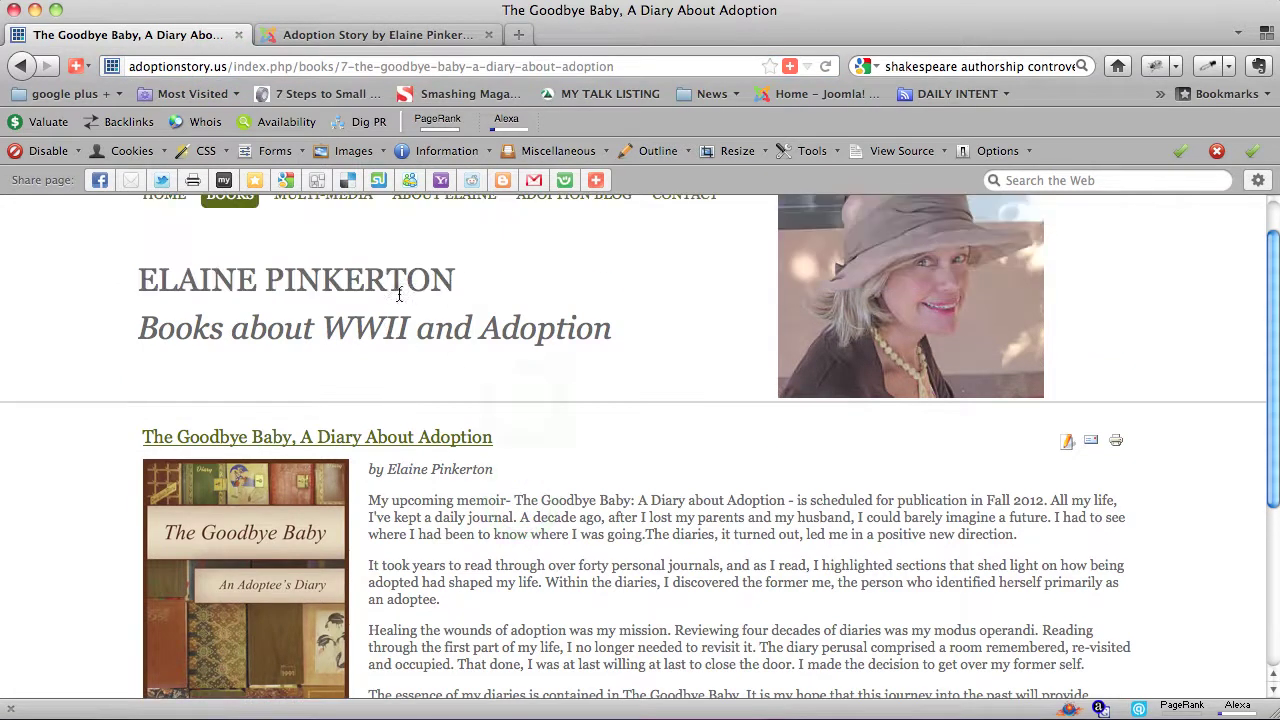
# Step: Return to the About Elaine page and review the linked book titles in its text
pyautogui.scroll(1, 414, 280)
pyautogui.click(421, 253)
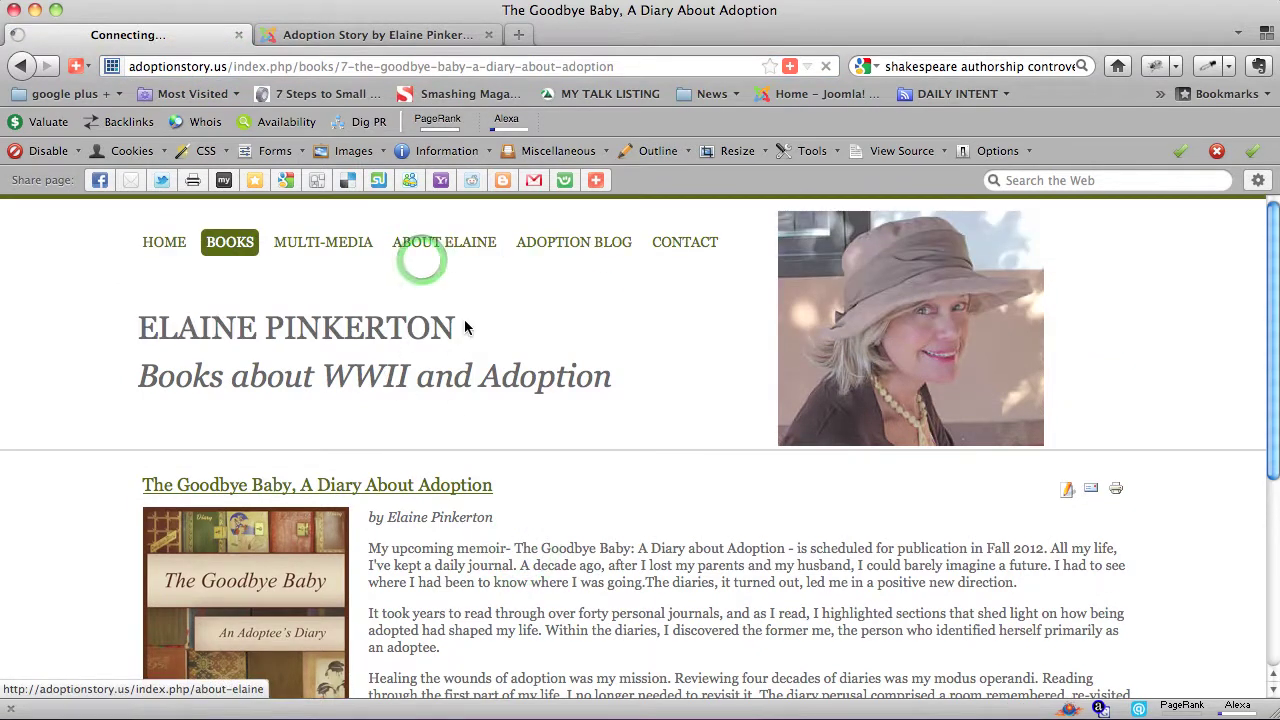
pyautogui.scroll(-2, 539, 396)
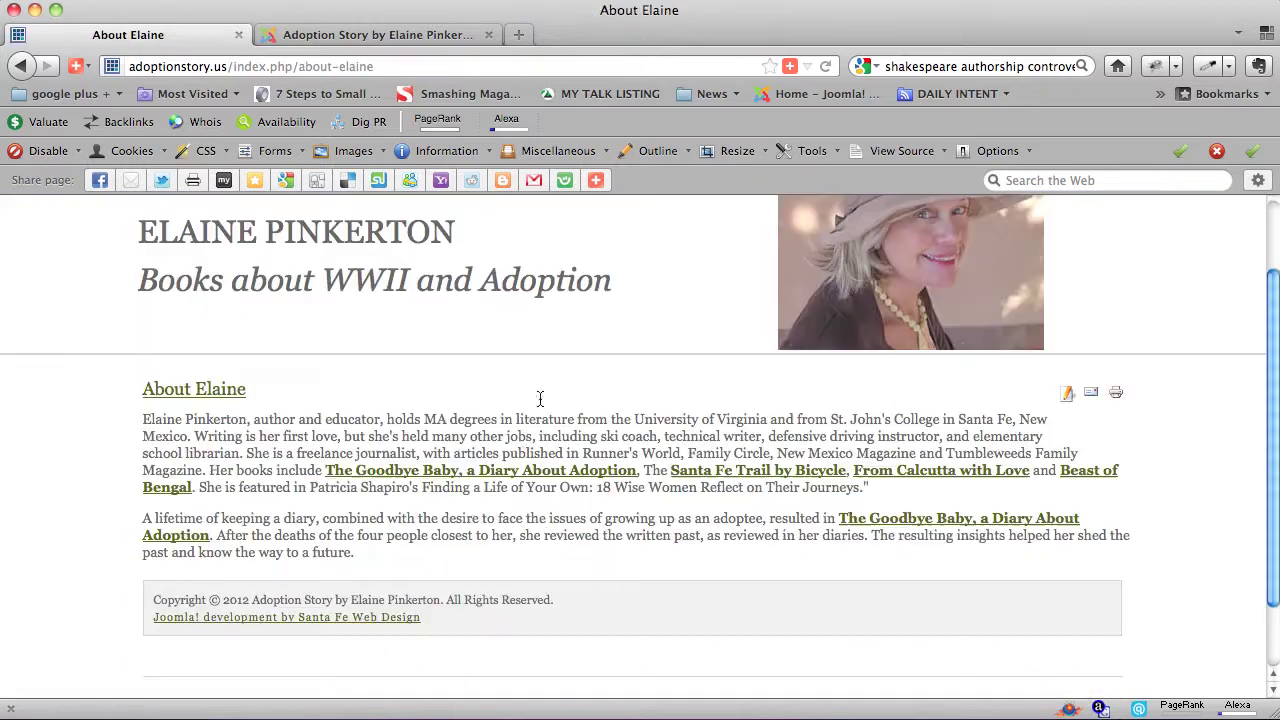